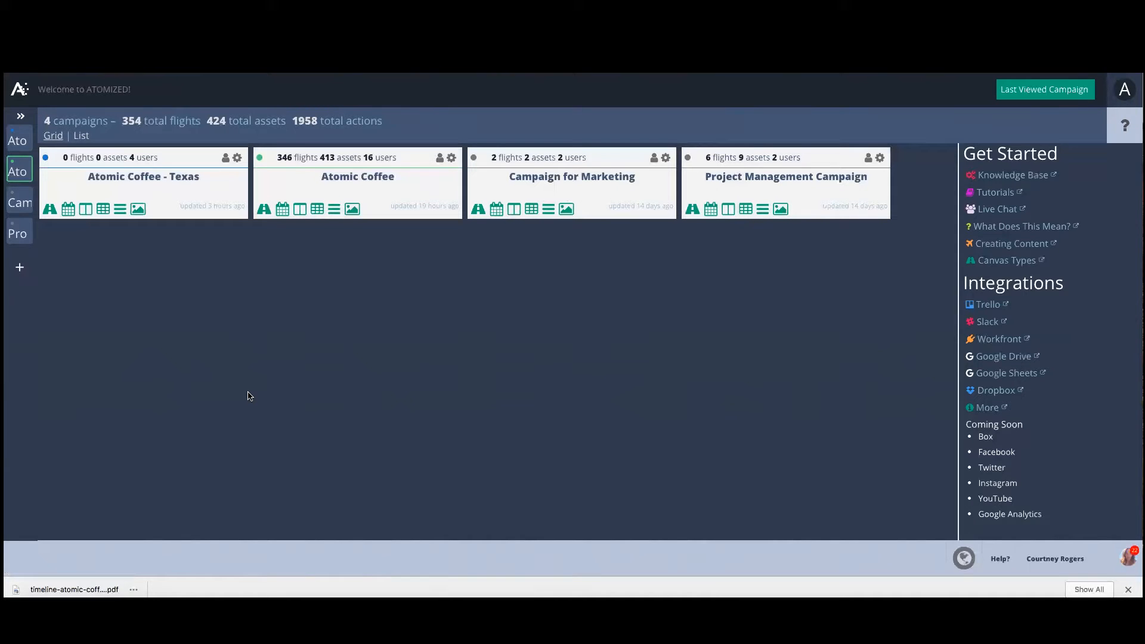
Start a new campaign and name it with the owner's first name followed by "'s Project Management".
click(21, 270)
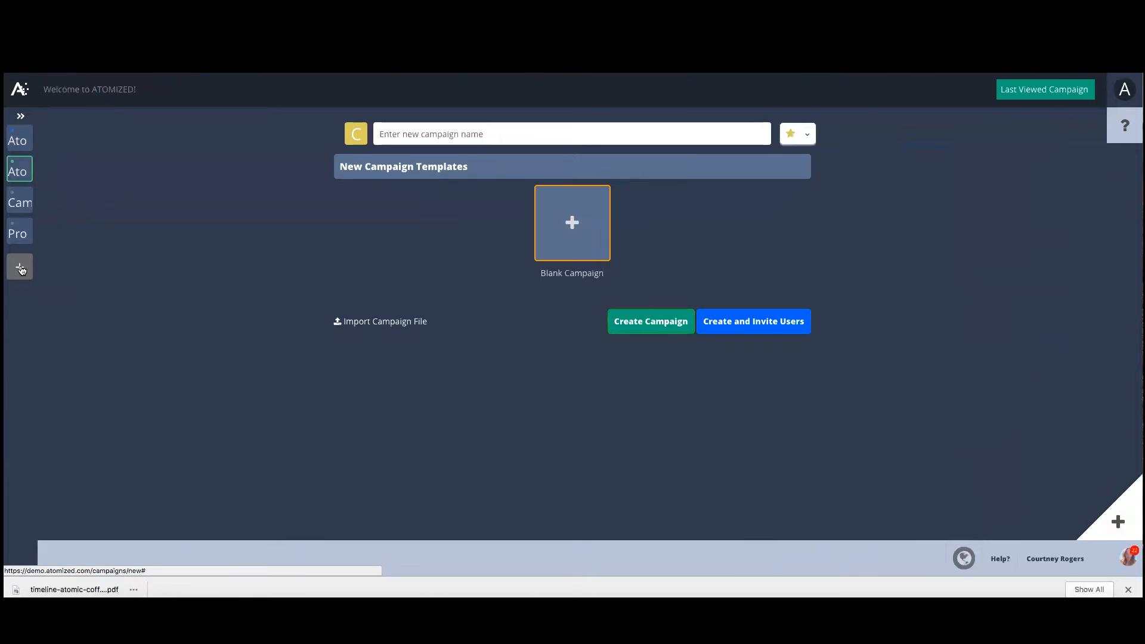
click(423, 132)
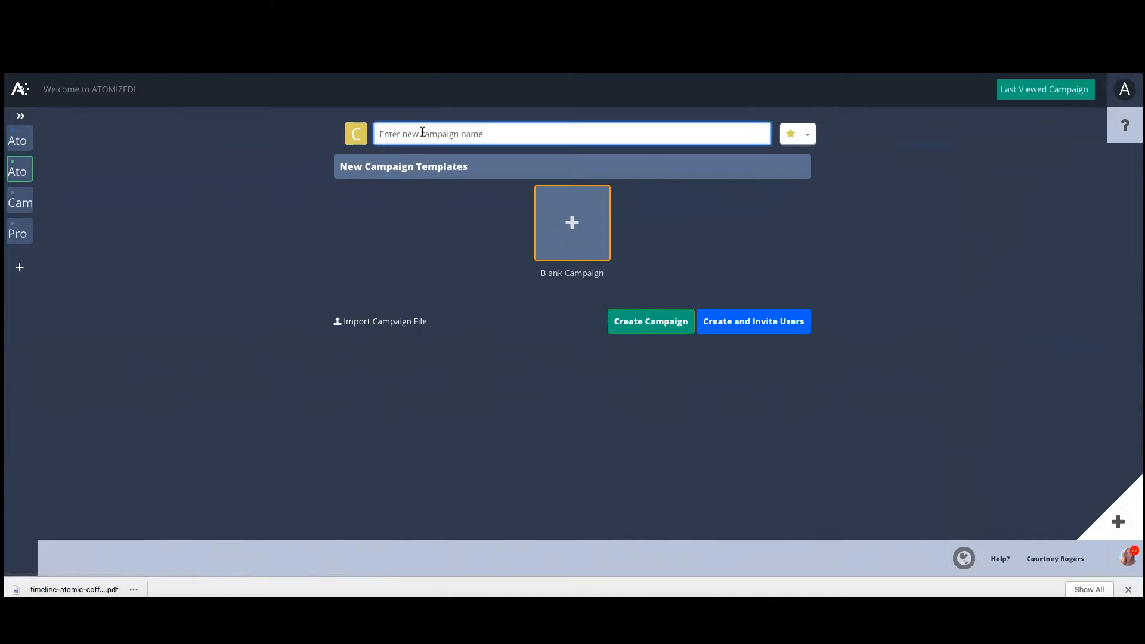
text(Courtney's Project Management)
Set the new campaign's star colour to teal, leaving the campaign file import unused.
click(800, 142)
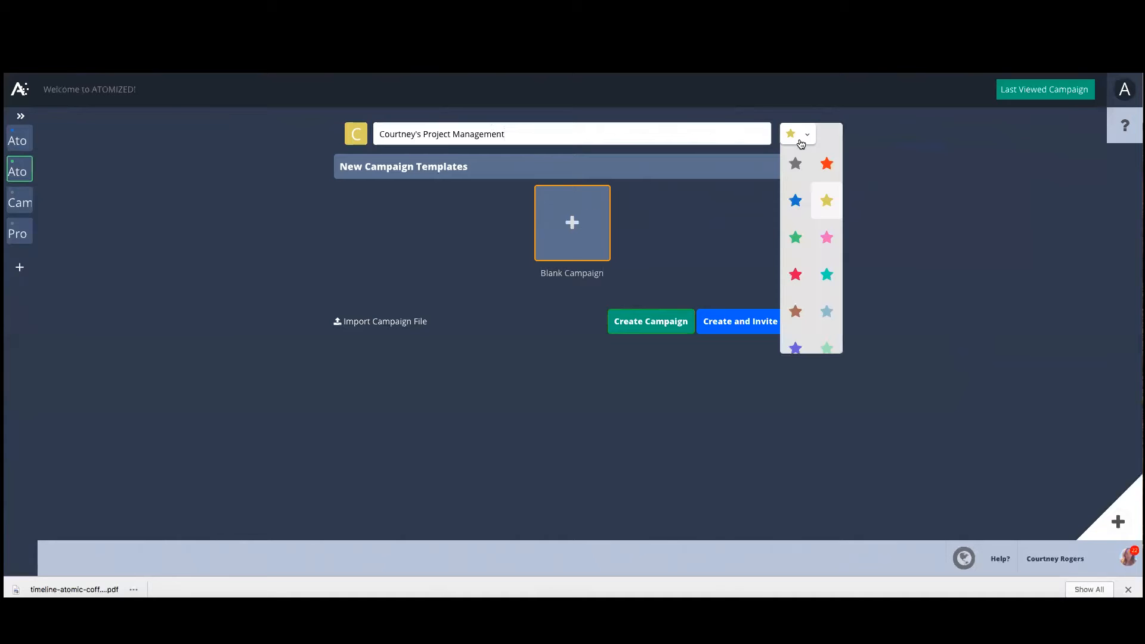
click(827, 276)
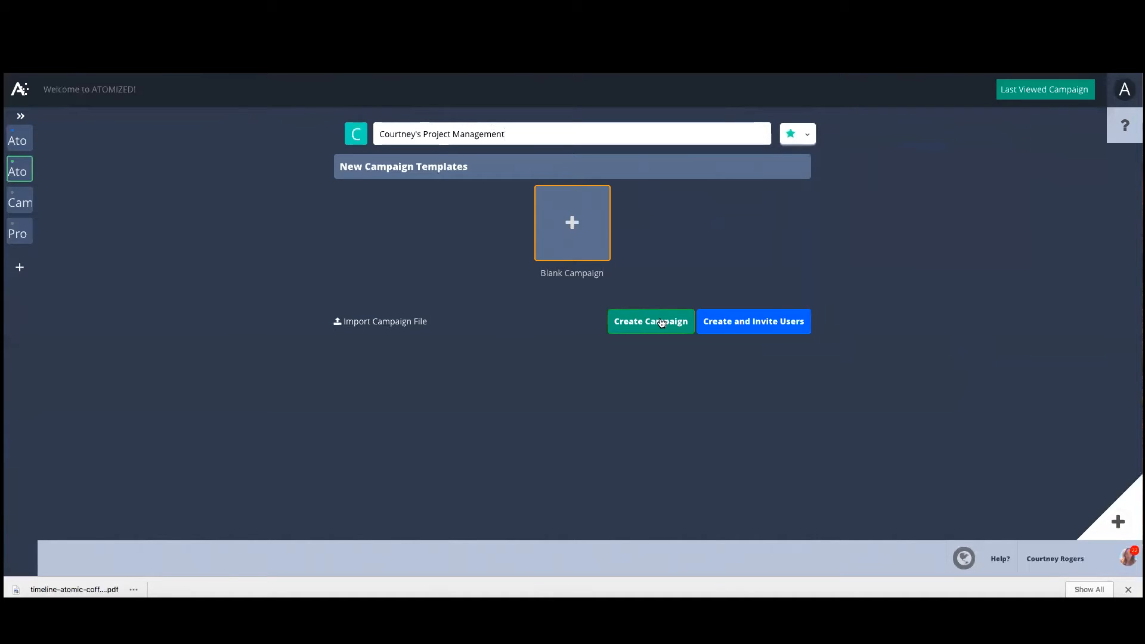
click(368, 324)
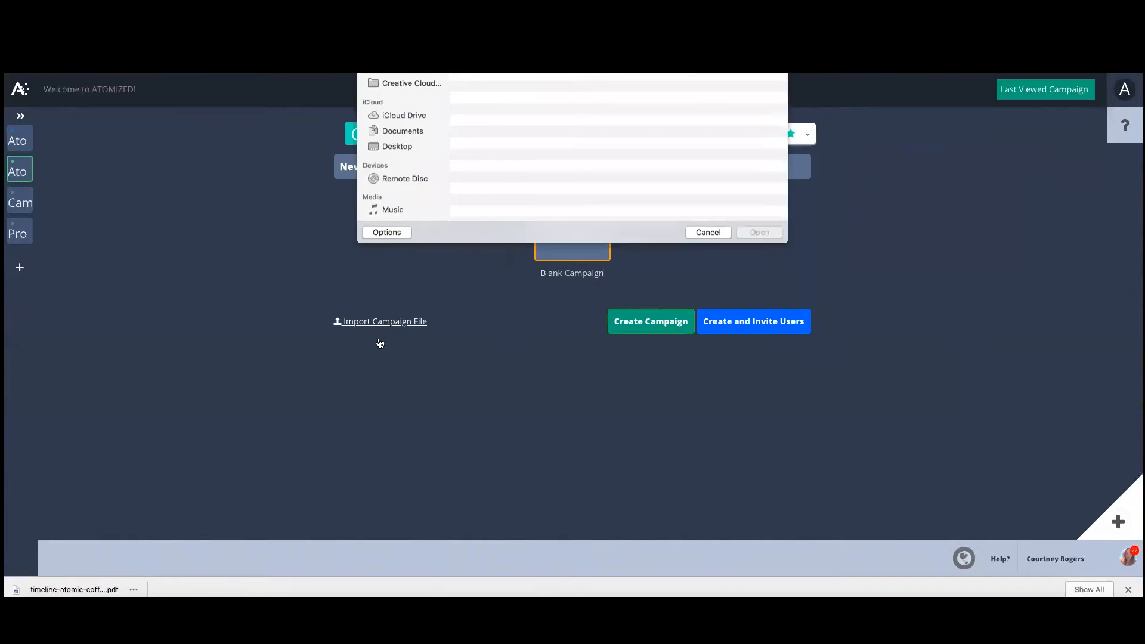
click(708, 328)
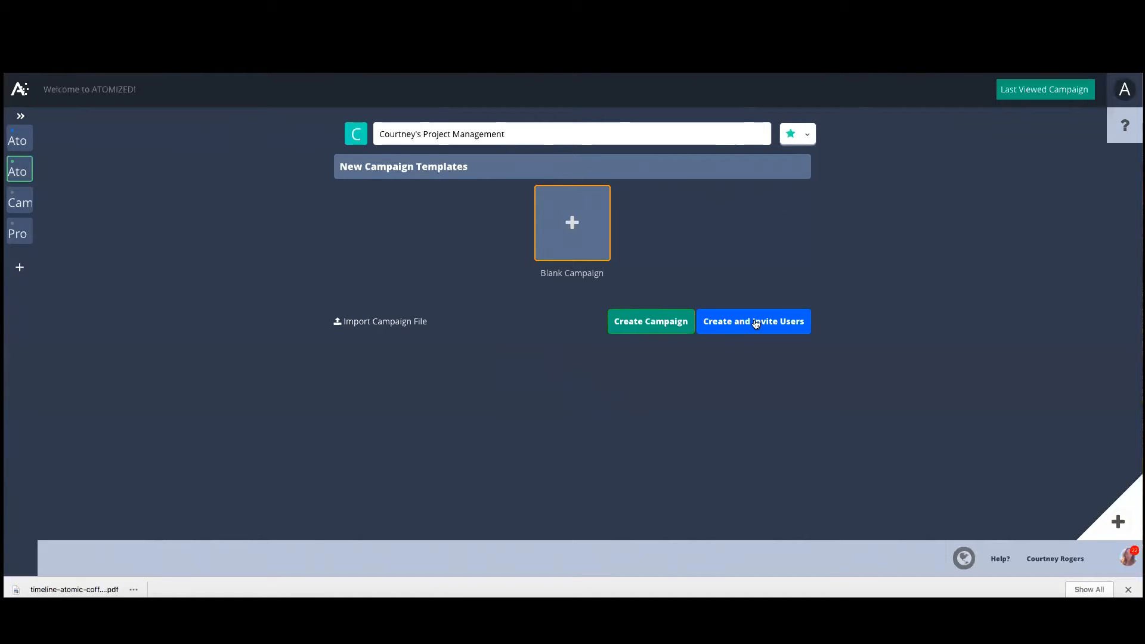
Create the campaign on the Timeline canvas and add two more tracks to it.
click(661, 319)
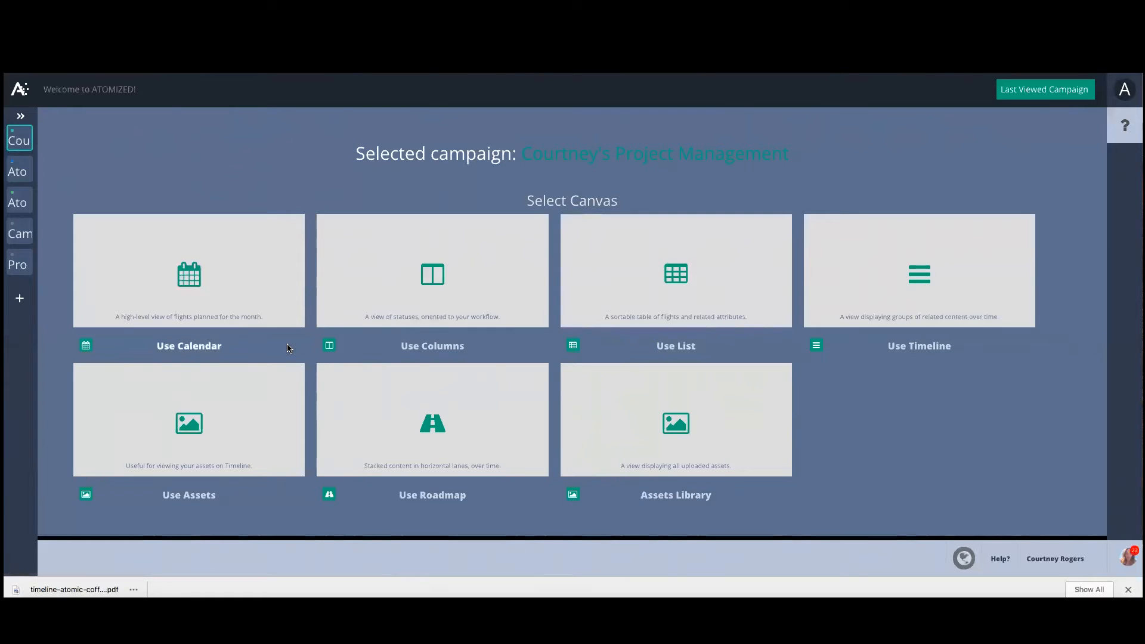
click(921, 277)
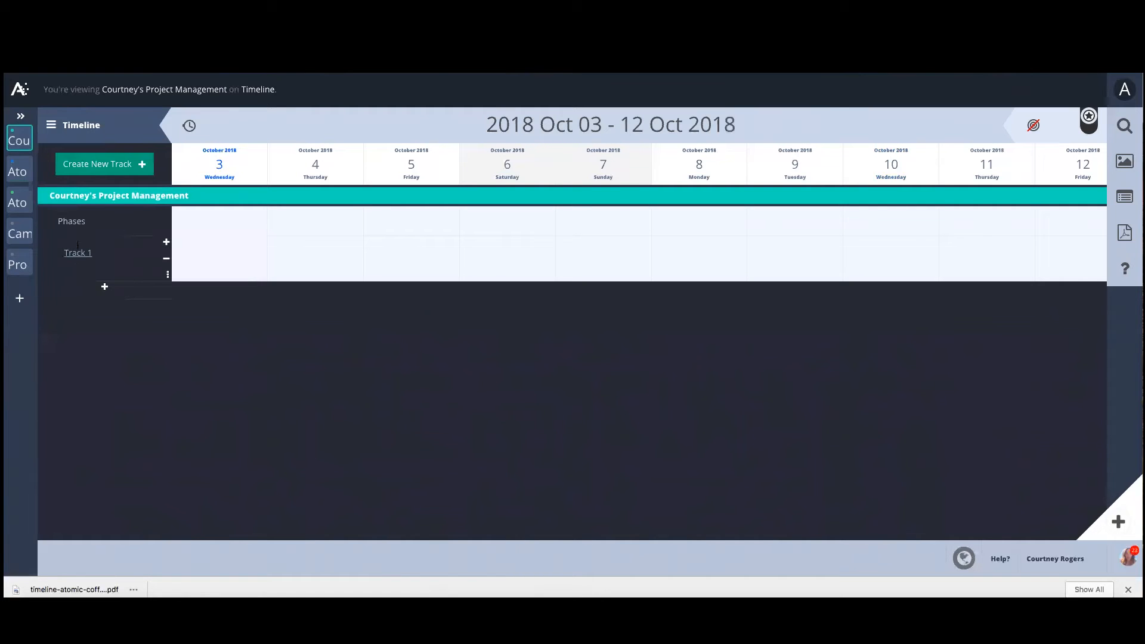
click(104, 288)
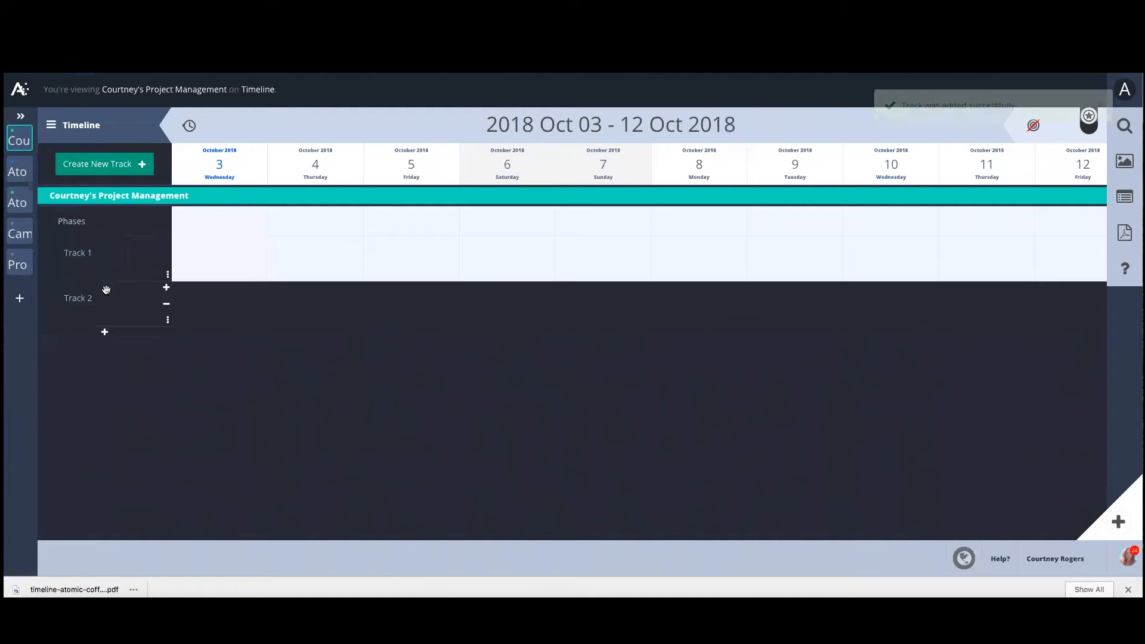
click(104, 331)
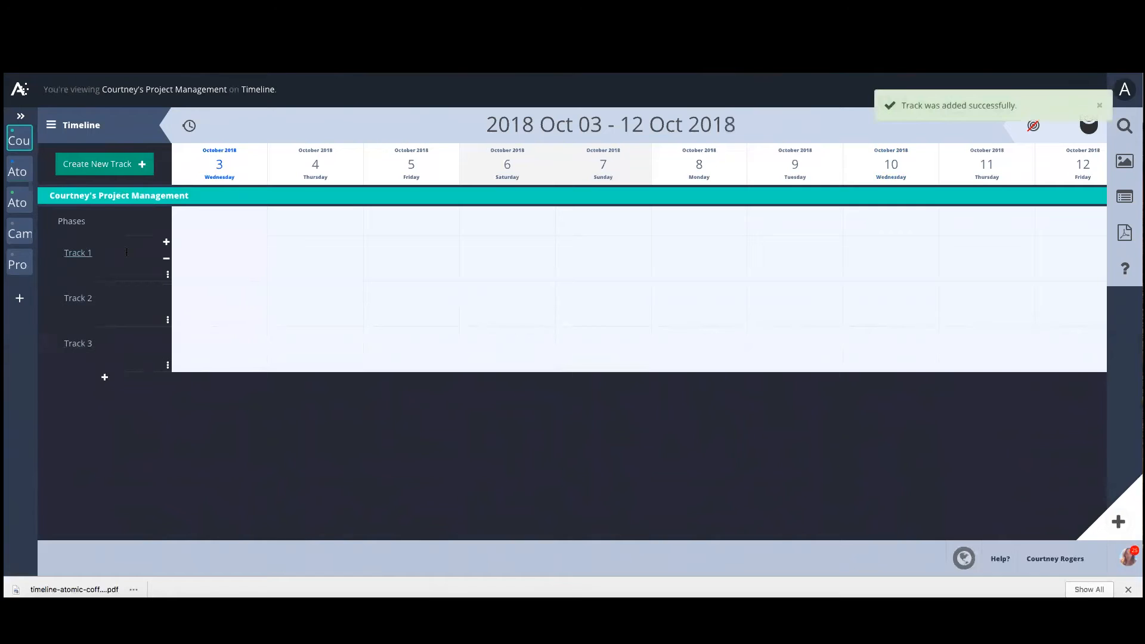
Create a blue track group named Social and assign Track 1 to it.
click(168, 277)
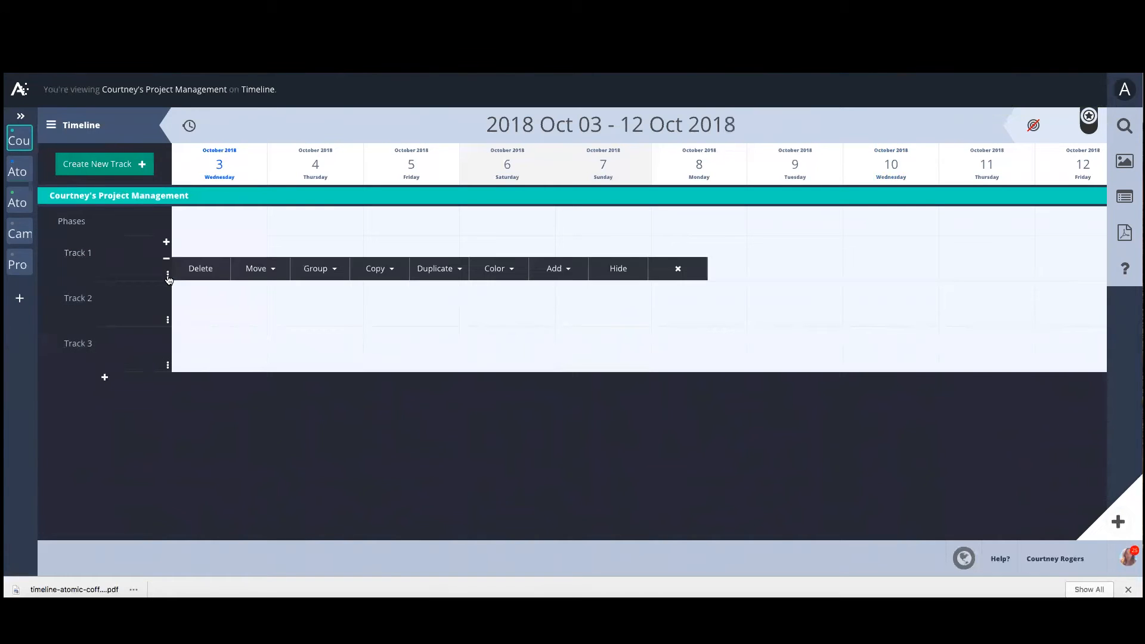
click(334, 270)
click(340, 296)
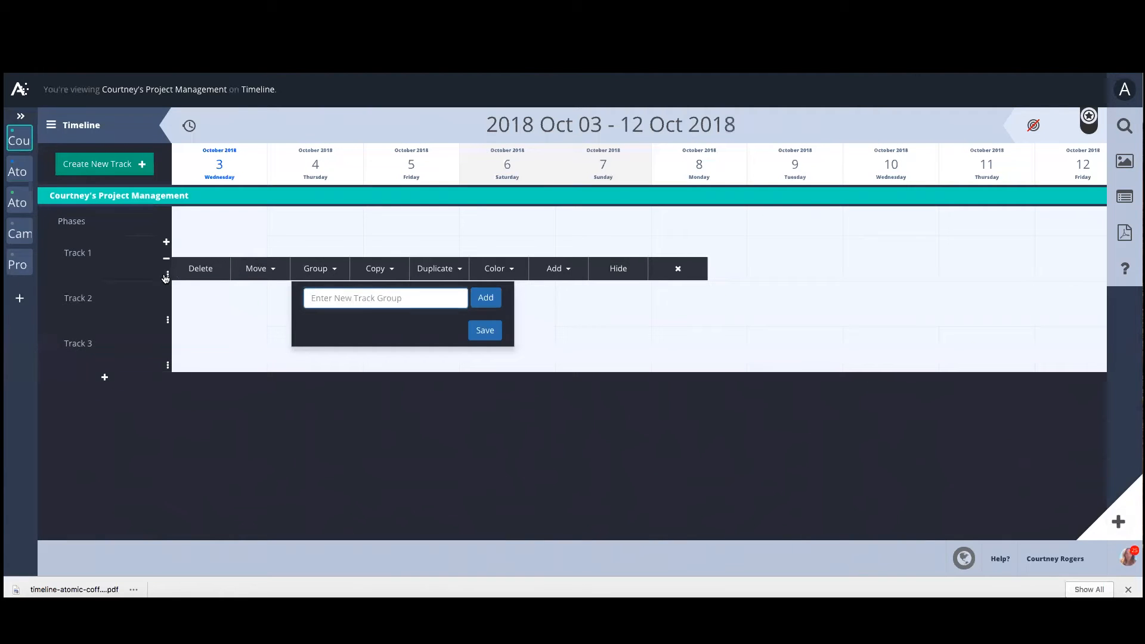
text(Social)
click(494, 298)
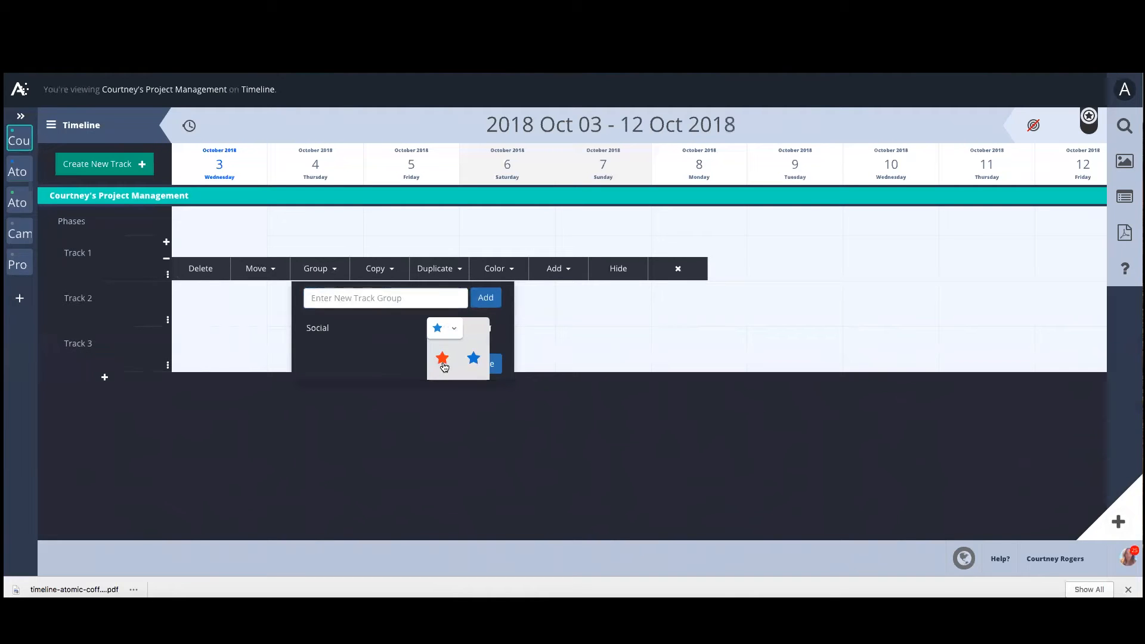
click(476, 359)
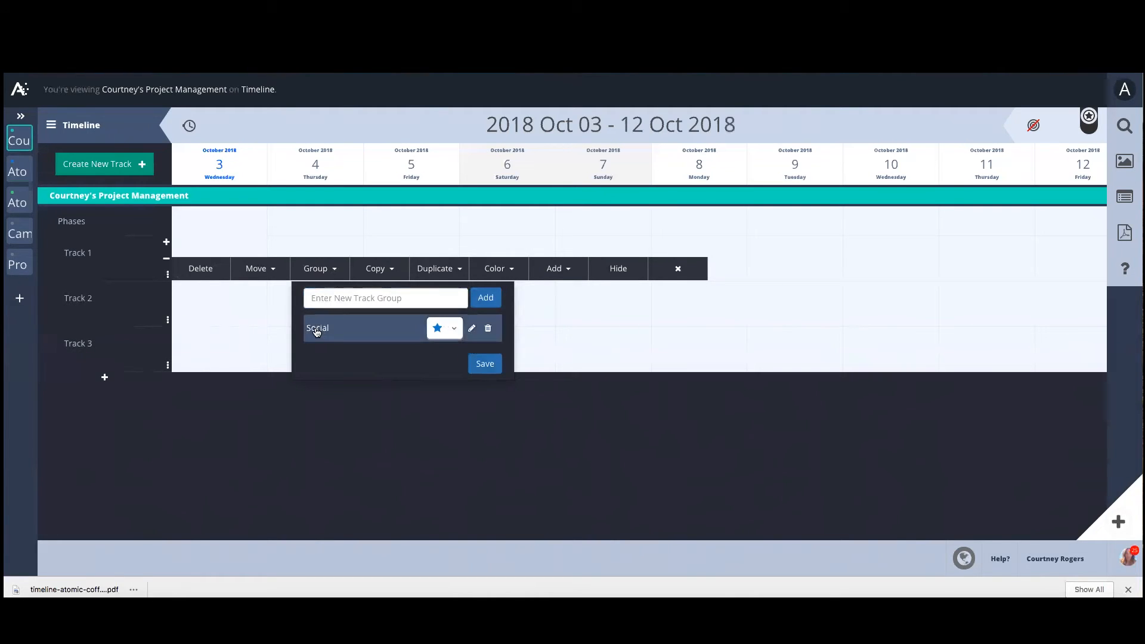
click(485, 364)
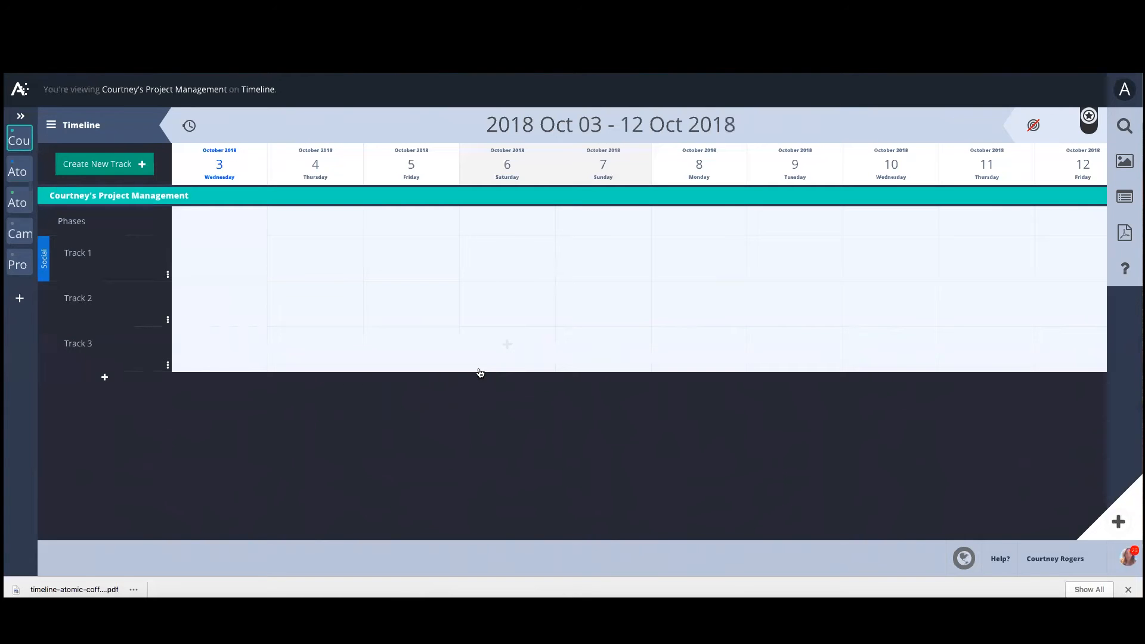
Assign Track 2 and Track 3 to the Social group as well.
click(168, 321)
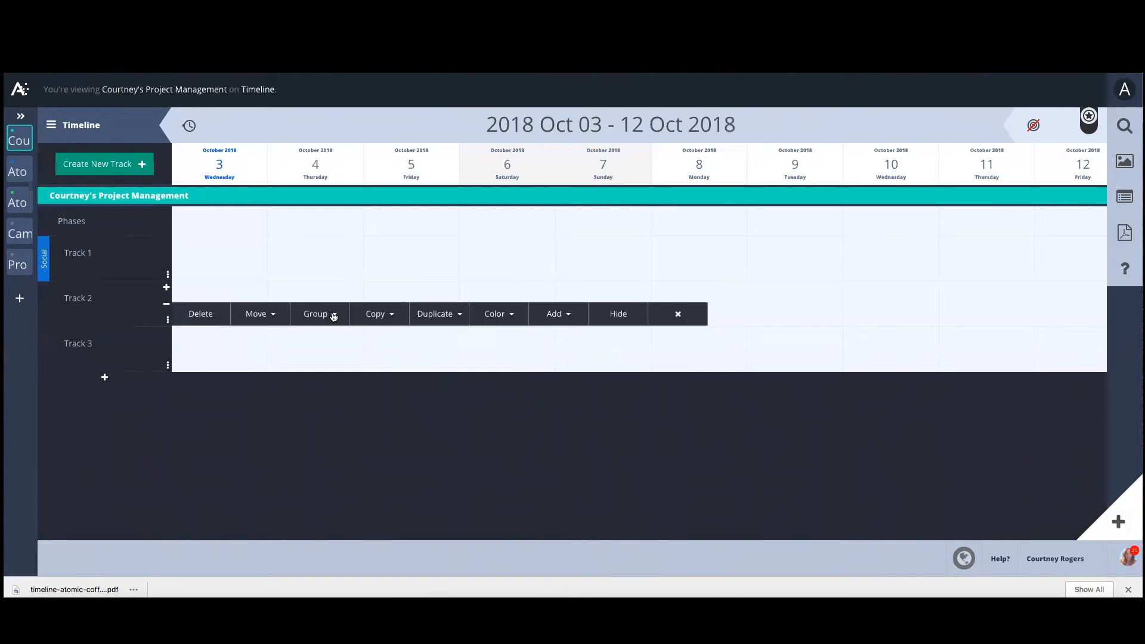
click(332, 316)
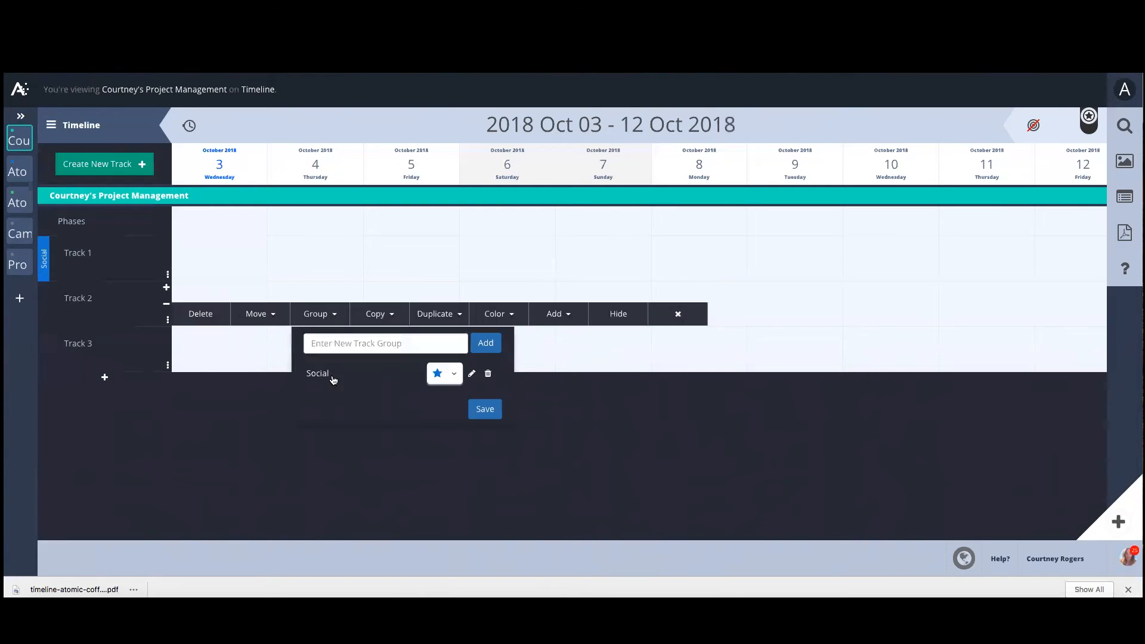
click(485, 409)
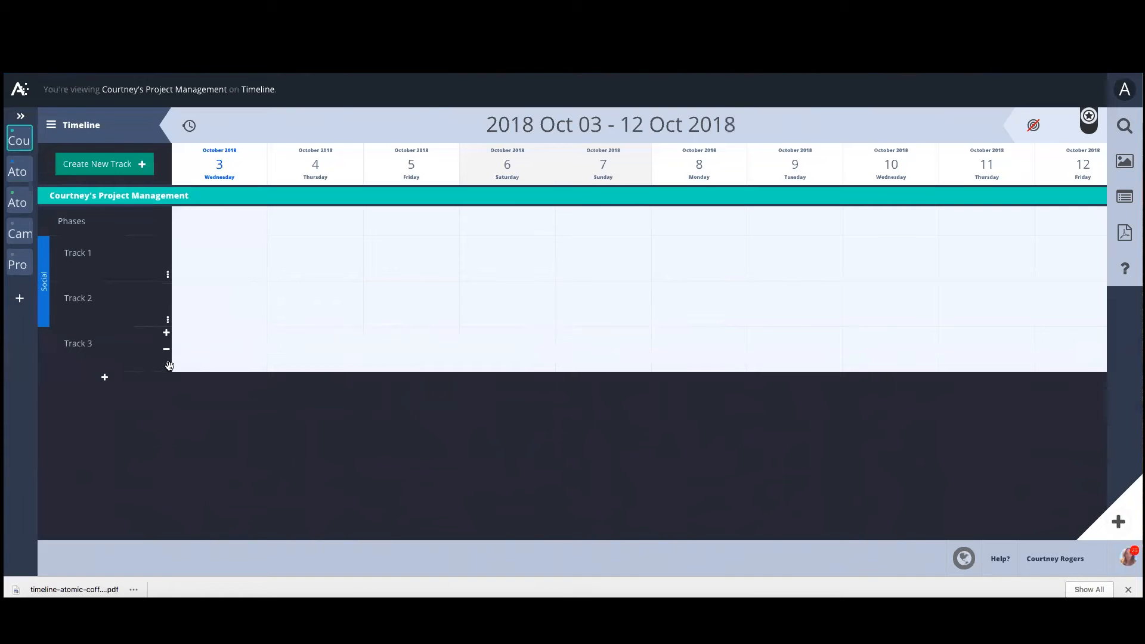
click(168, 365)
click(335, 358)
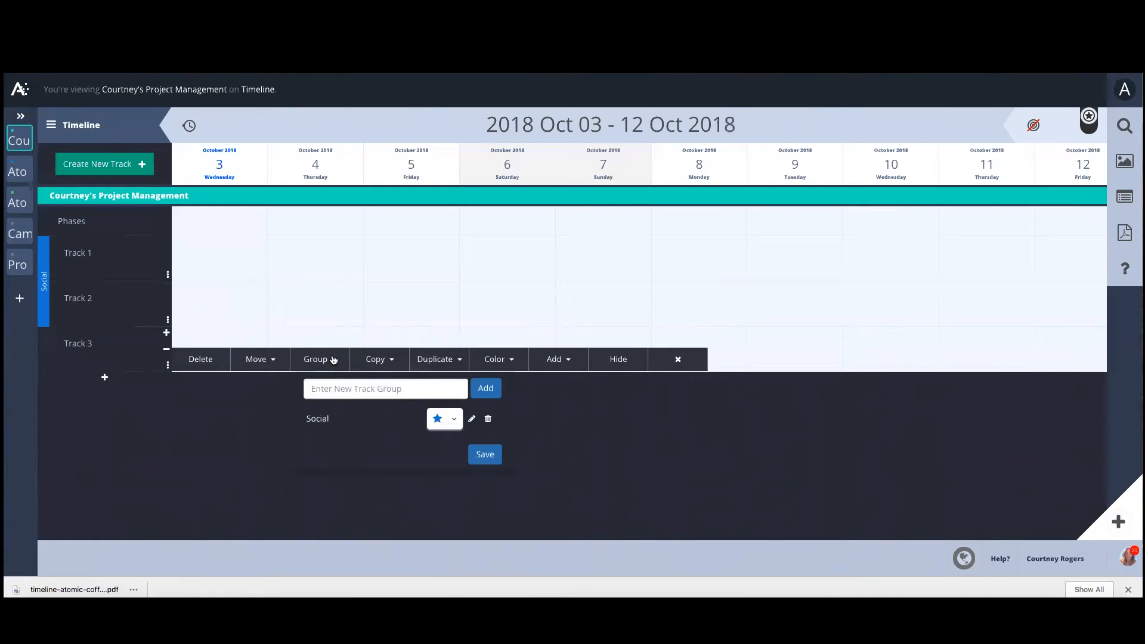
click(319, 425)
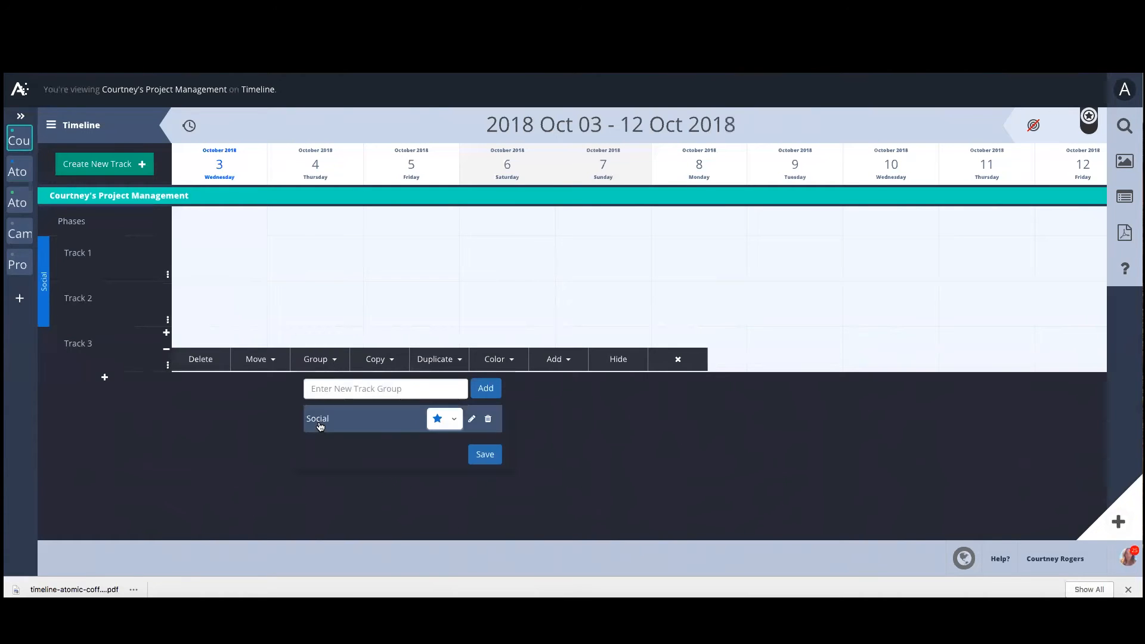
click(483, 455)
Rename the three Social tracks to Facebook, Twitter and Instragram.
triple_click(74, 251)
text(Facebook)
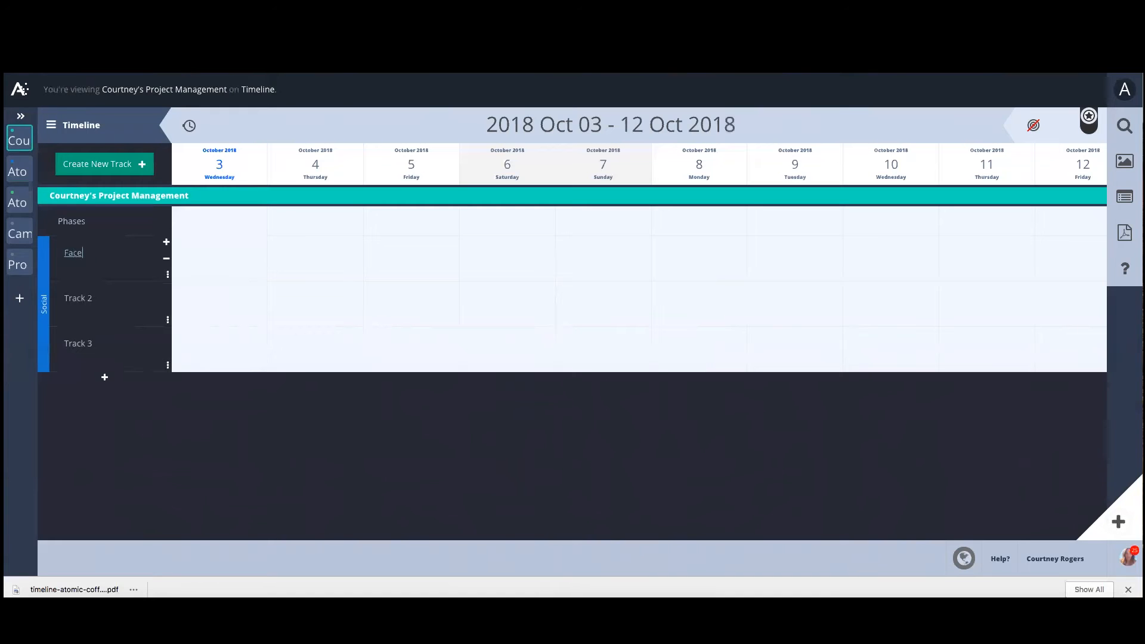
triple_click(80, 298)
text(Twitter)
key(Return)
click(82, 344)
text(Instragram)
key(Return)
Add three new tracks and rename them Broadcast, Email and Print.
click(102, 163)
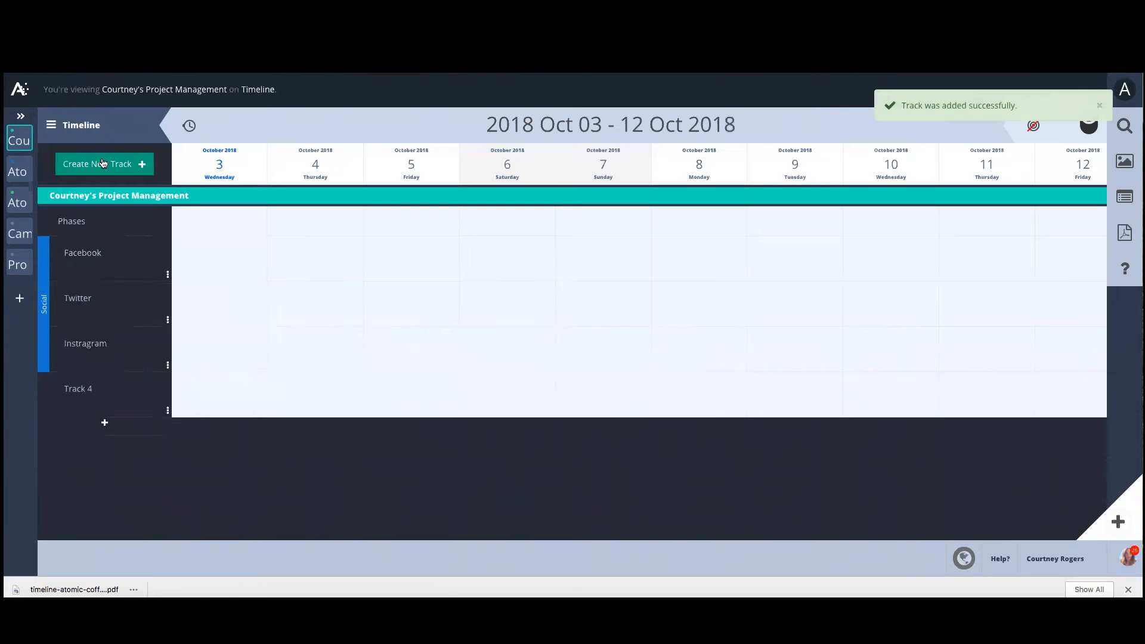
click(103, 163)
click(103, 163)
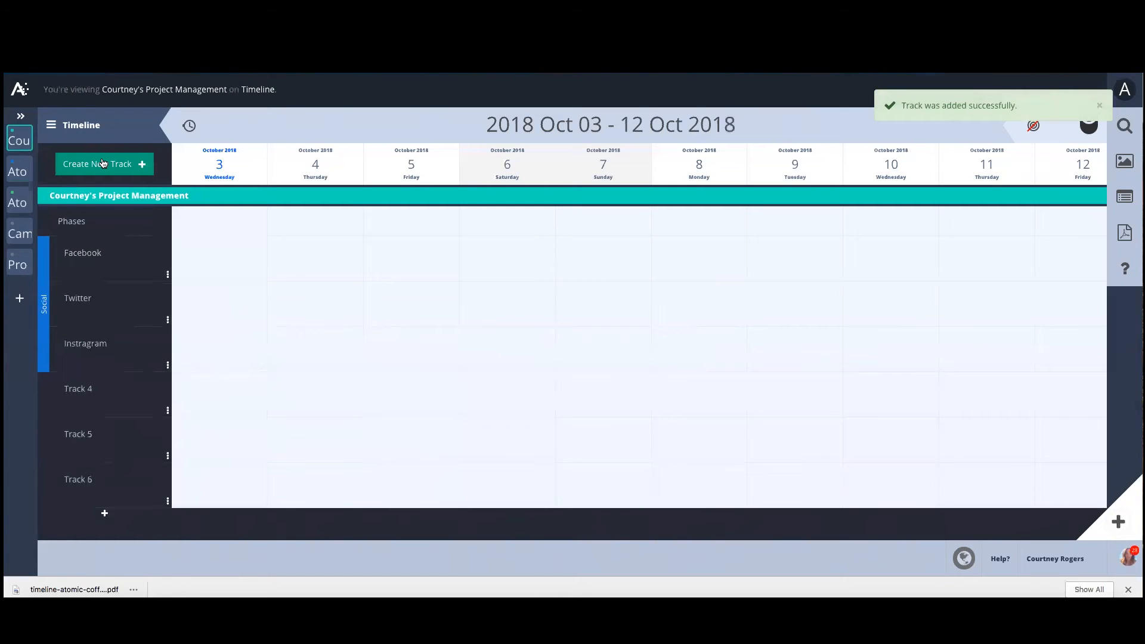
double_click(79, 388)
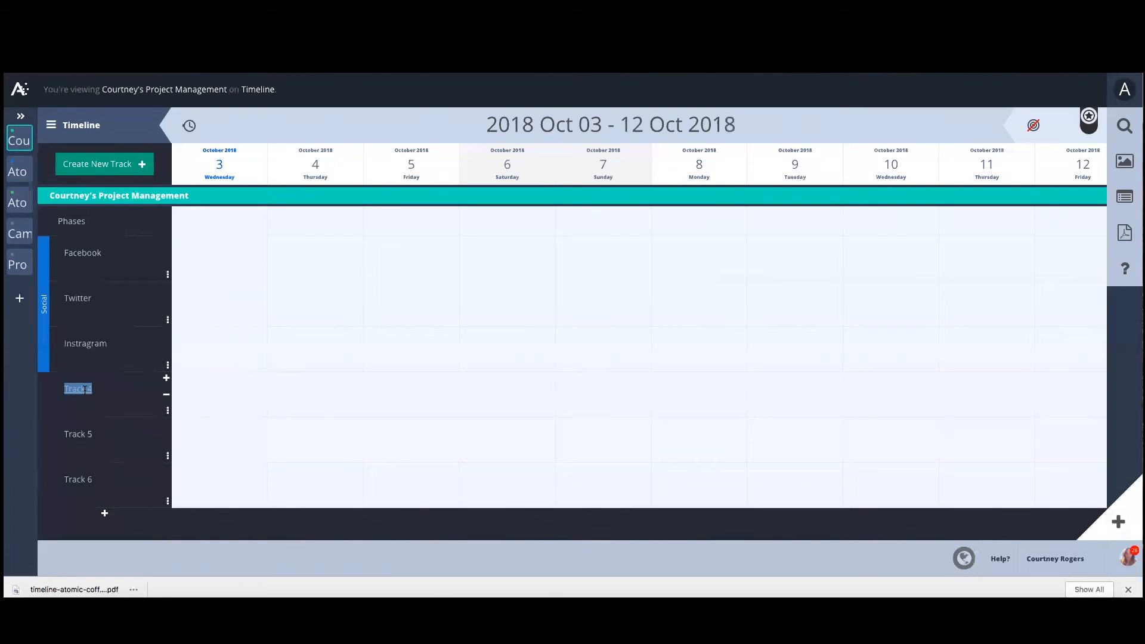
text(Broadcast)
click(87, 435)
text(email)
key(BackSpace)
text(Email)
double_click(74, 482)
triple_click(74, 481)
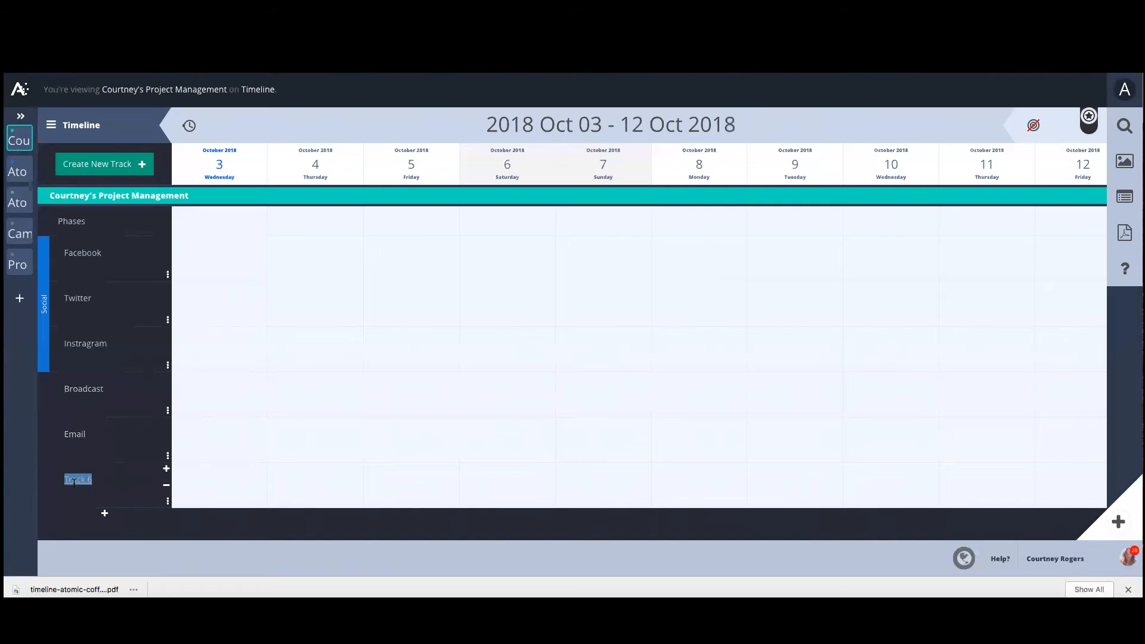
text(Print)
Add one more track and rename it Website.
click(105, 515)
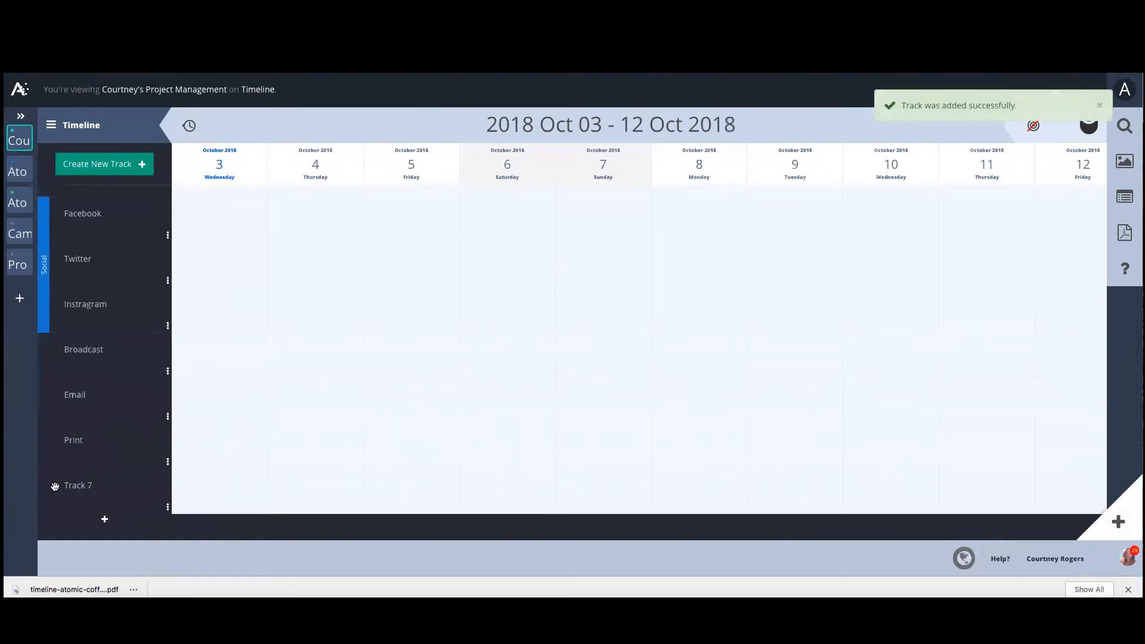
triple_click(80, 484)
text(Website)
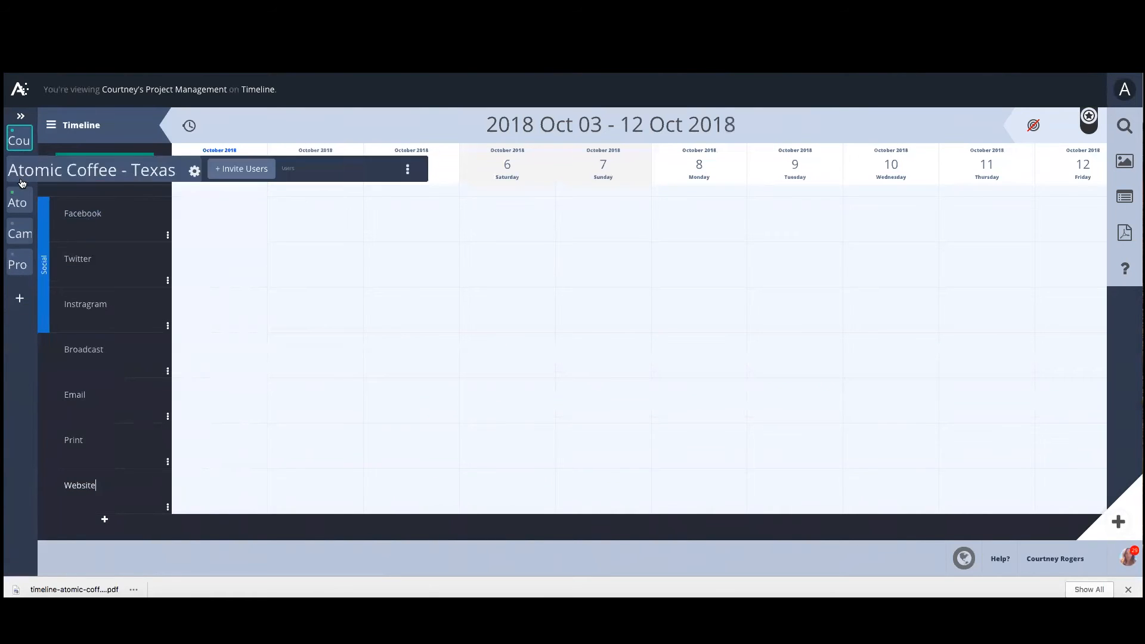
Open the Atomic Coffee campaign's timeline and scroll through its grouped tracks for reference.
mouse_move(19, 270)
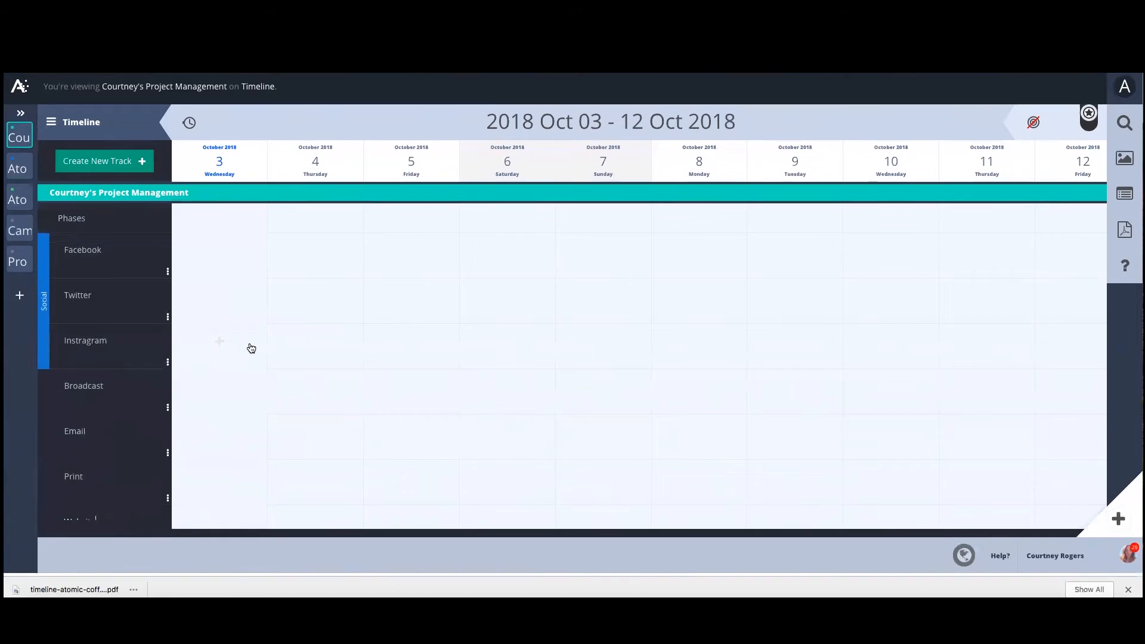
scroll(242, 425, down, 1)
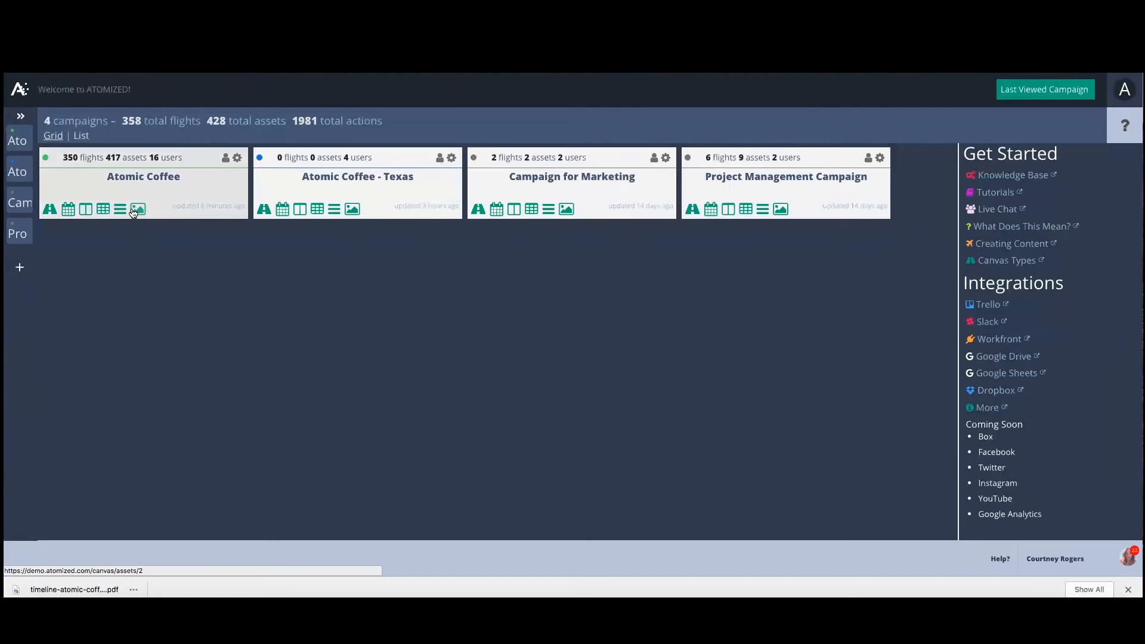
click(120, 210)
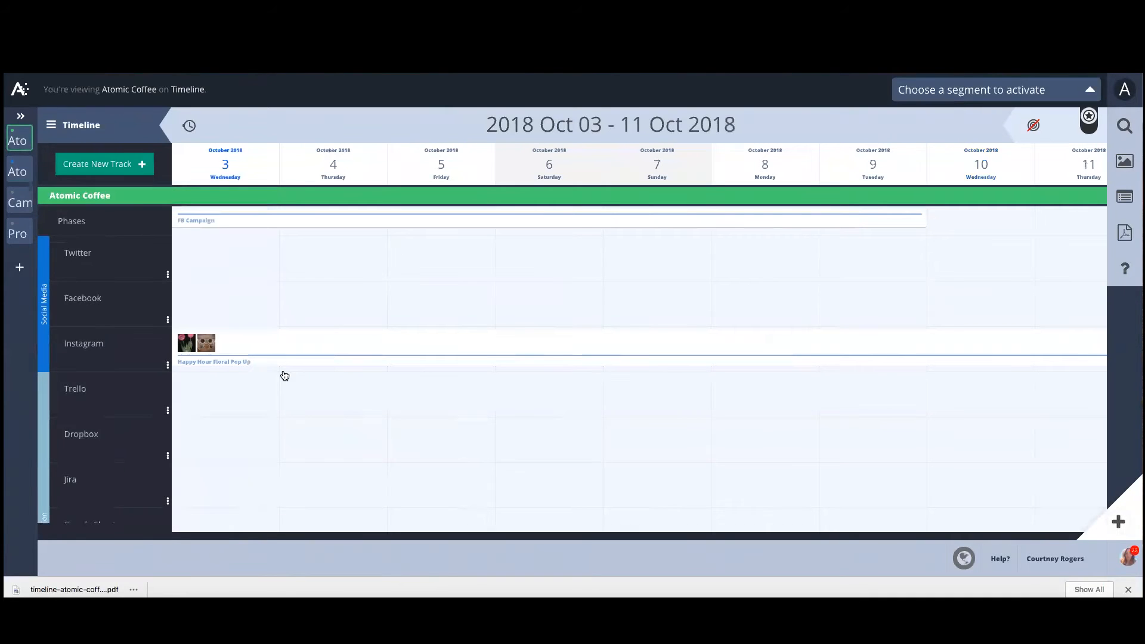
scroll(323, 388, down, 2)
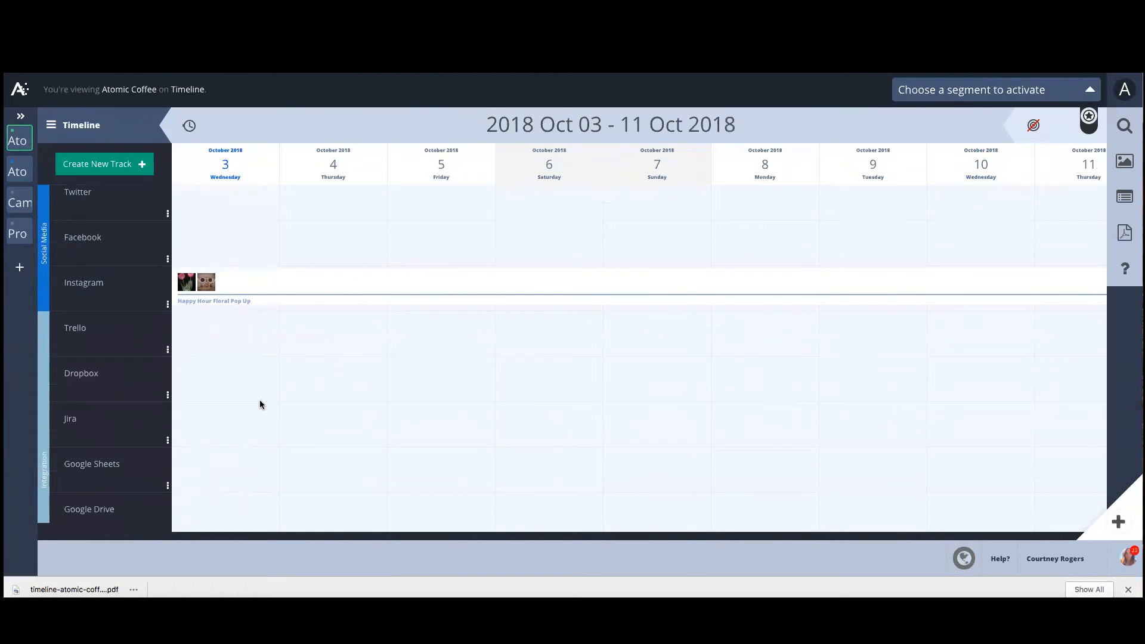
scroll(260, 404, down, 3)
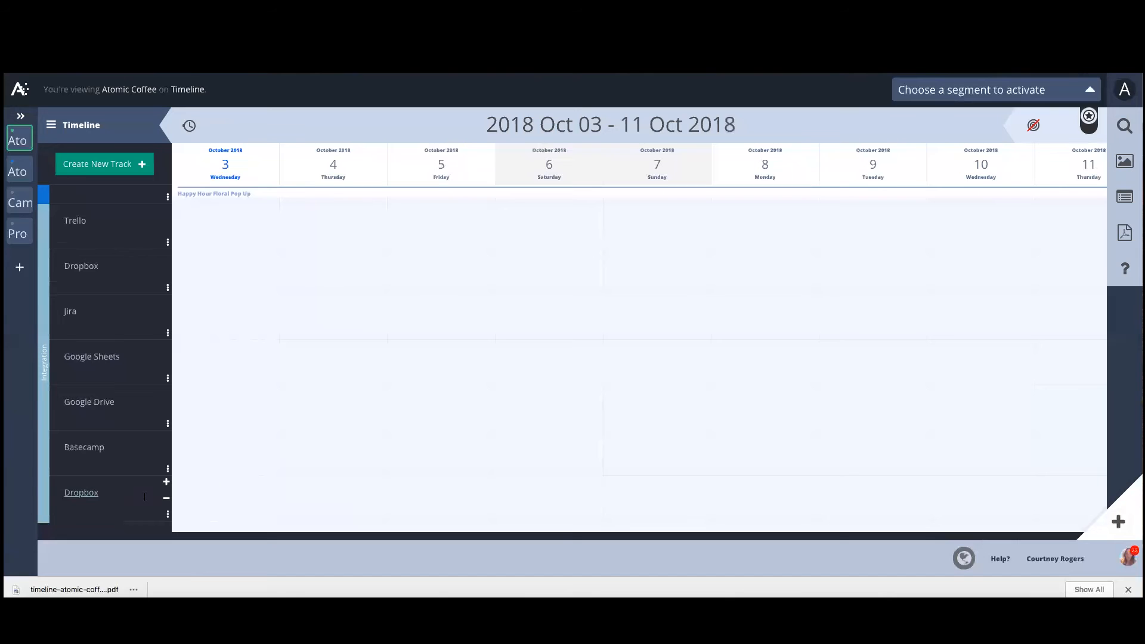
scroll(215, 483, down, 5)
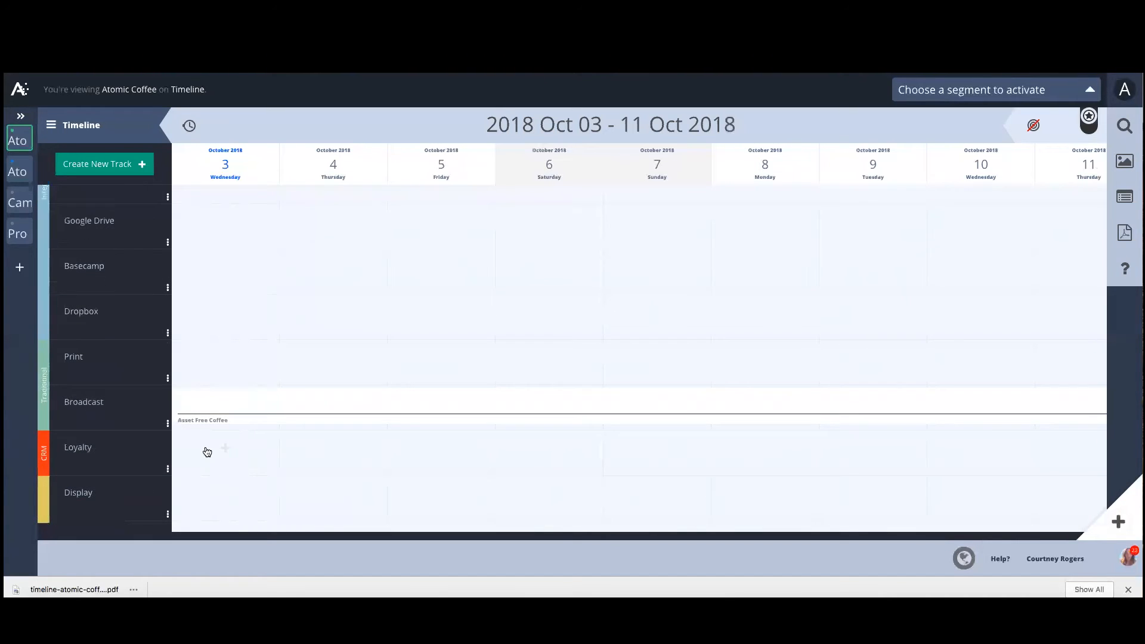
scroll(207, 451, down, 3)
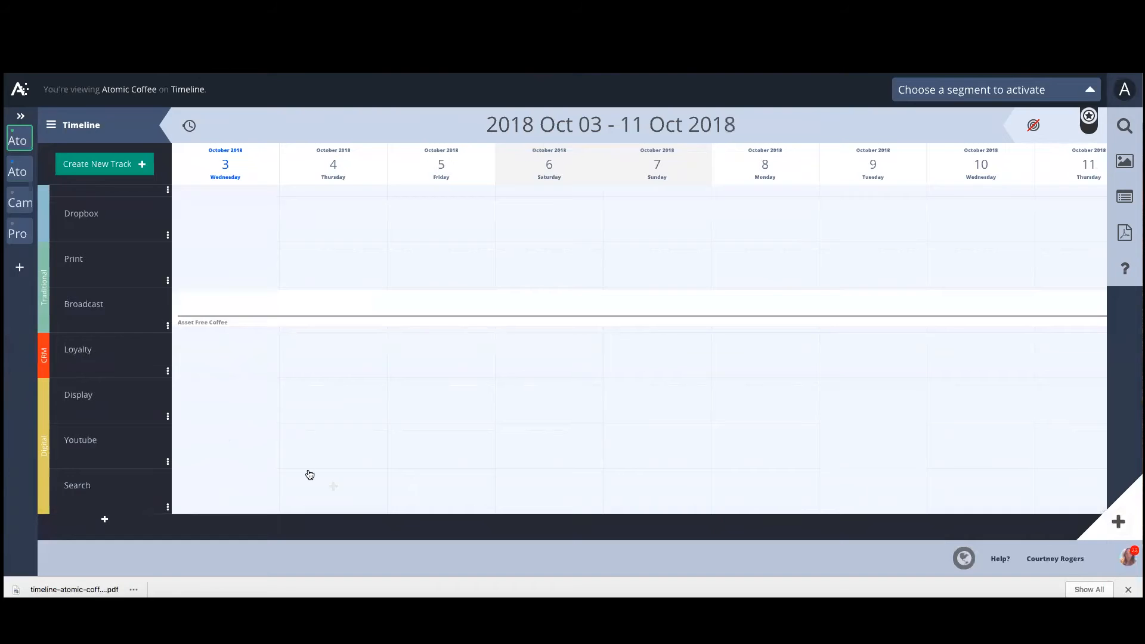
scroll(276, 358, up, 10)
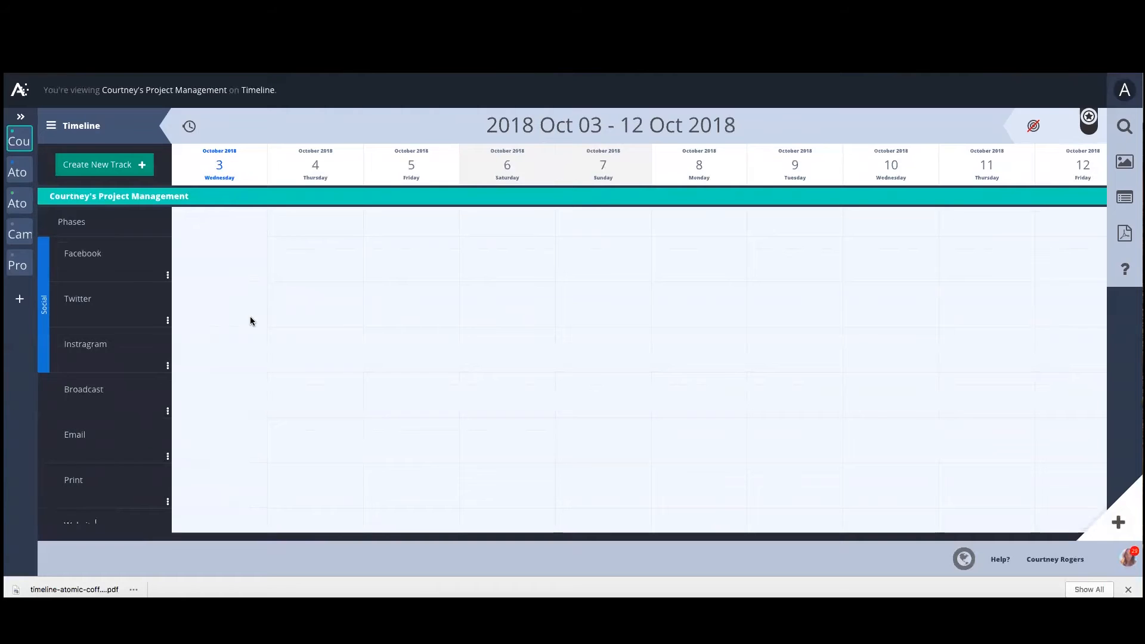
Start a new flight on the campaign timeline and set its date range to 5–20 October 2018.
mouse_move(146, 391)
scroll(252, 493, down, 2)
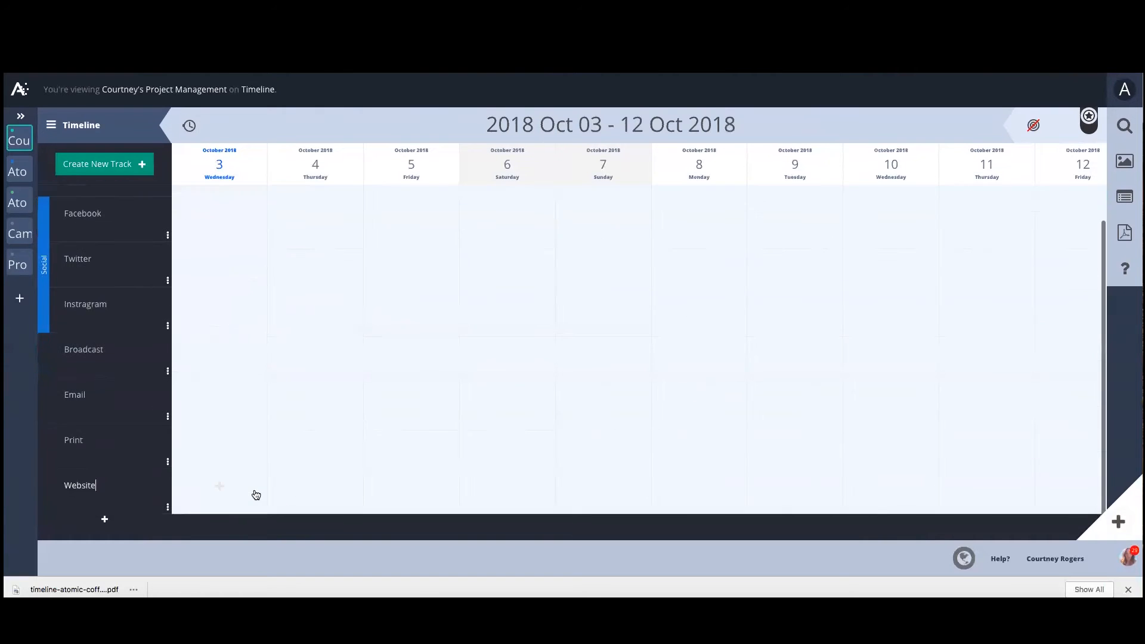
scroll(370, 403, up, 2)
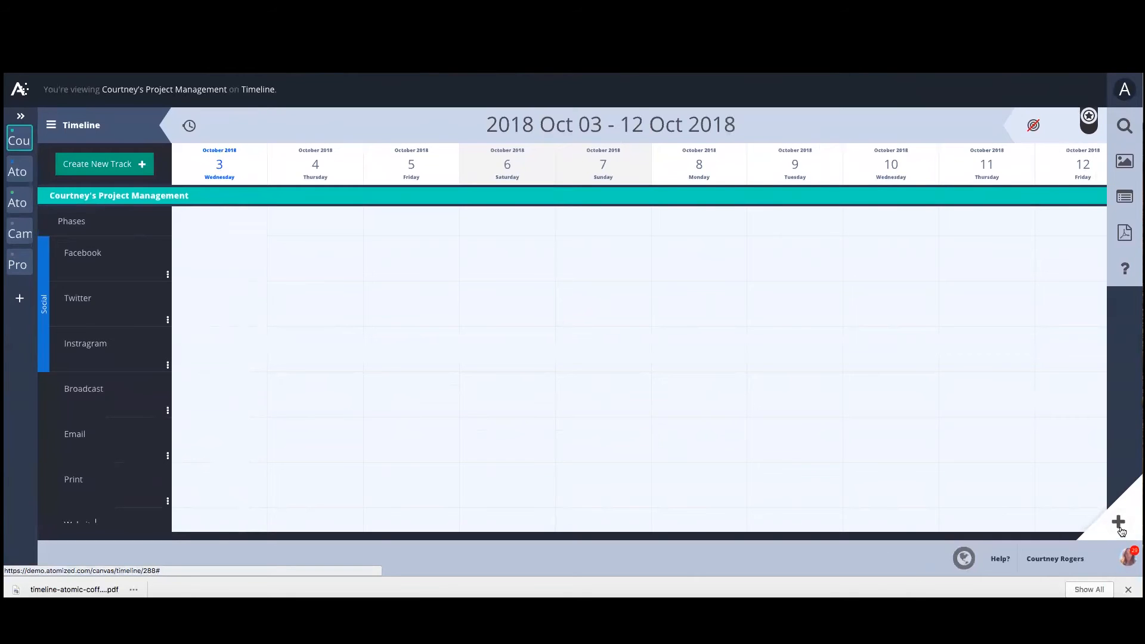
click(414, 301)
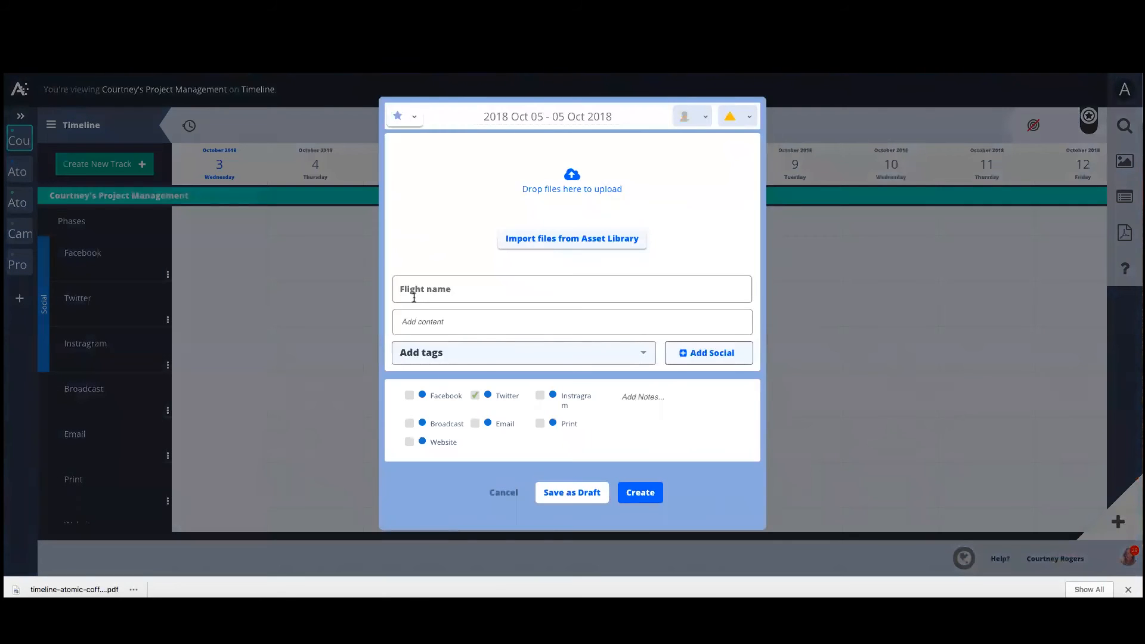
click(408, 122)
click(434, 150)
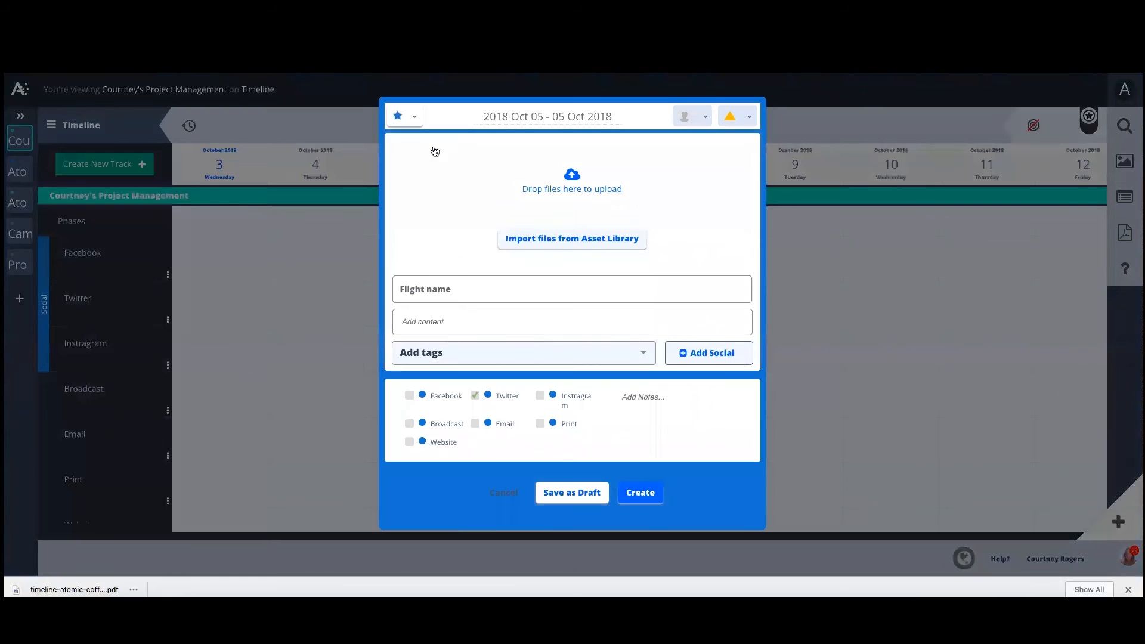
click(526, 117)
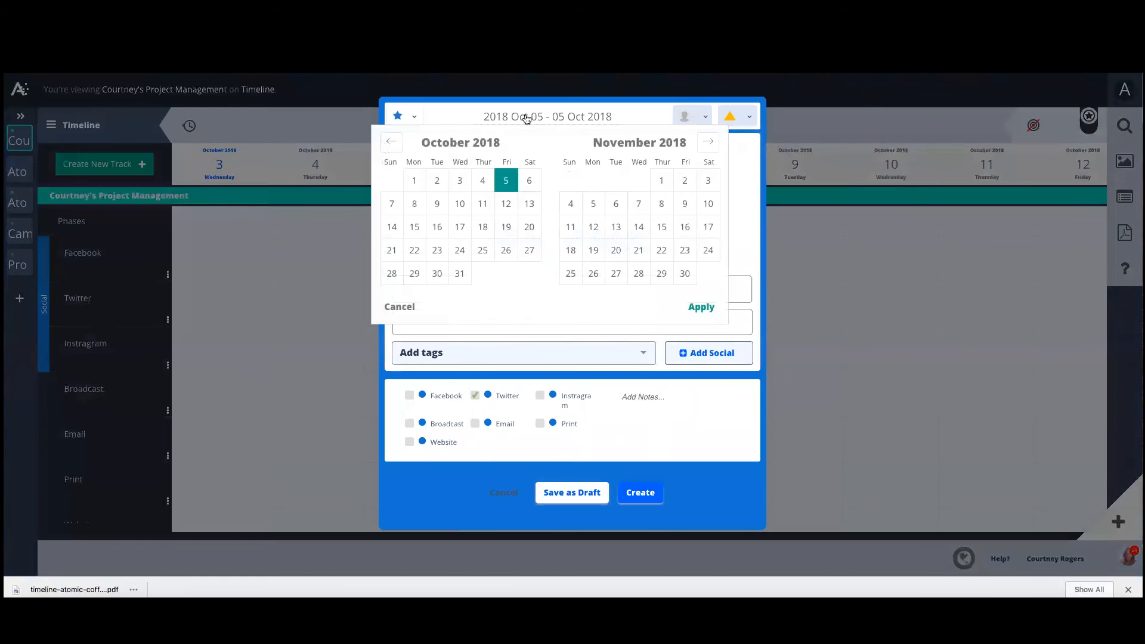
click(529, 226)
click(702, 308)
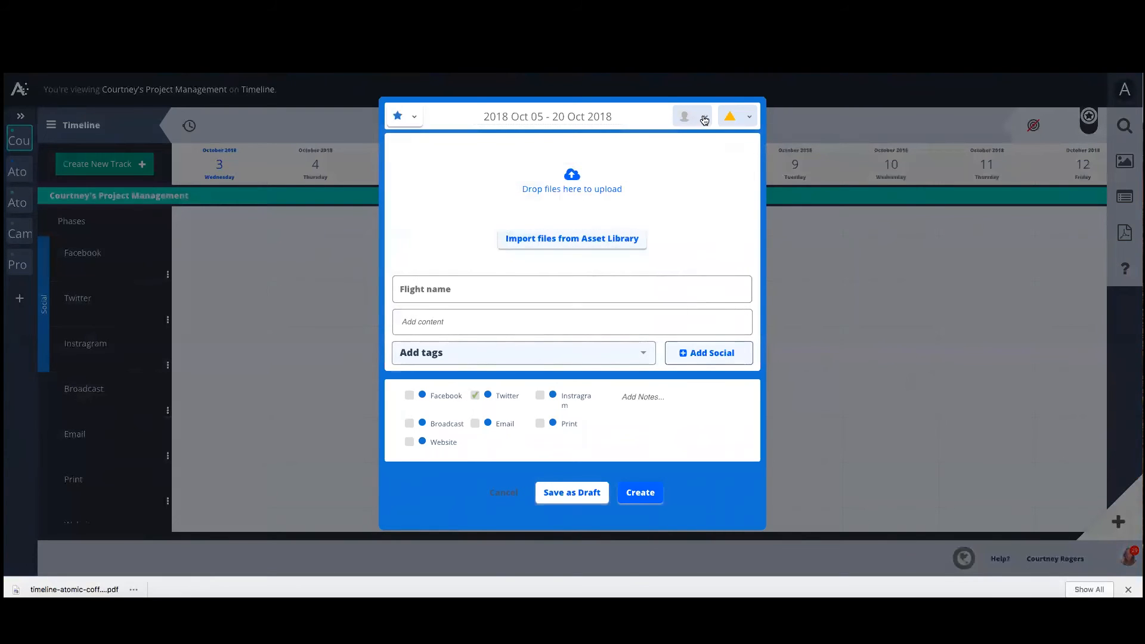
Assign the flight to a user and change its status indicator to green.
click(703, 117)
click(680, 163)
click(737, 116)
click(699, 170)
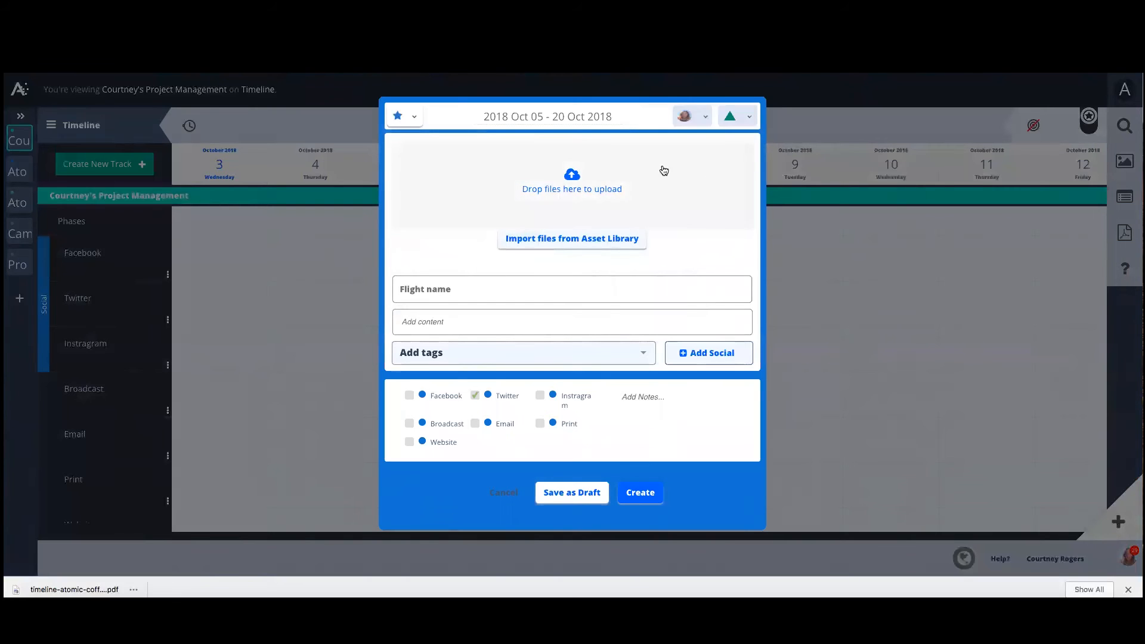
Upload six image files from the Stock folder to the flight.
click(567, 173)
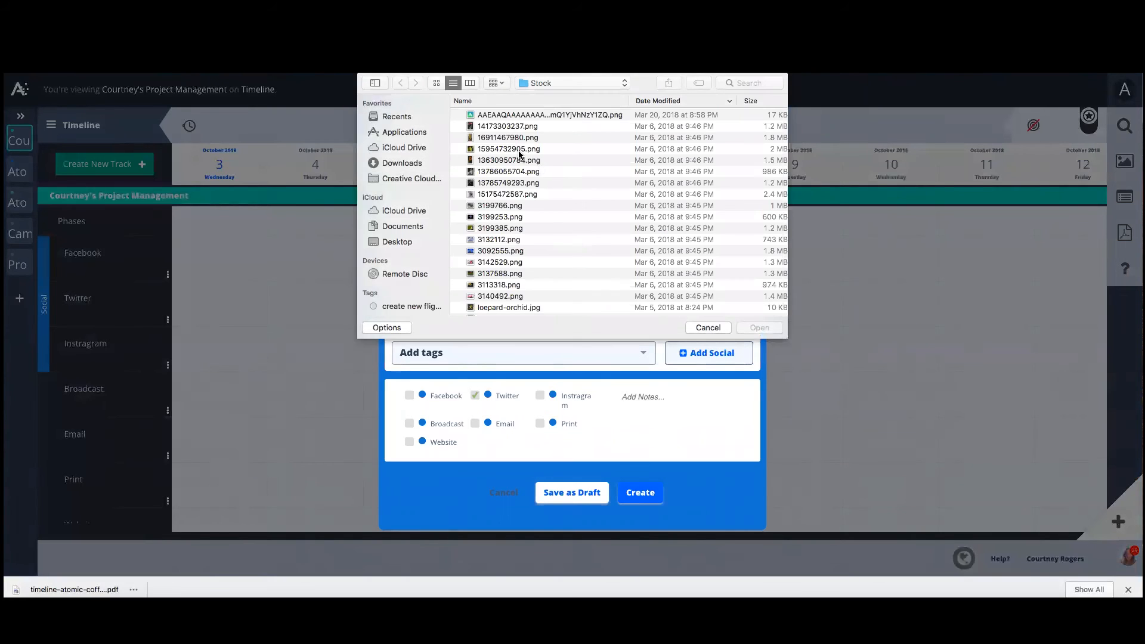
click(508, 148)
shift+click(517, 205)
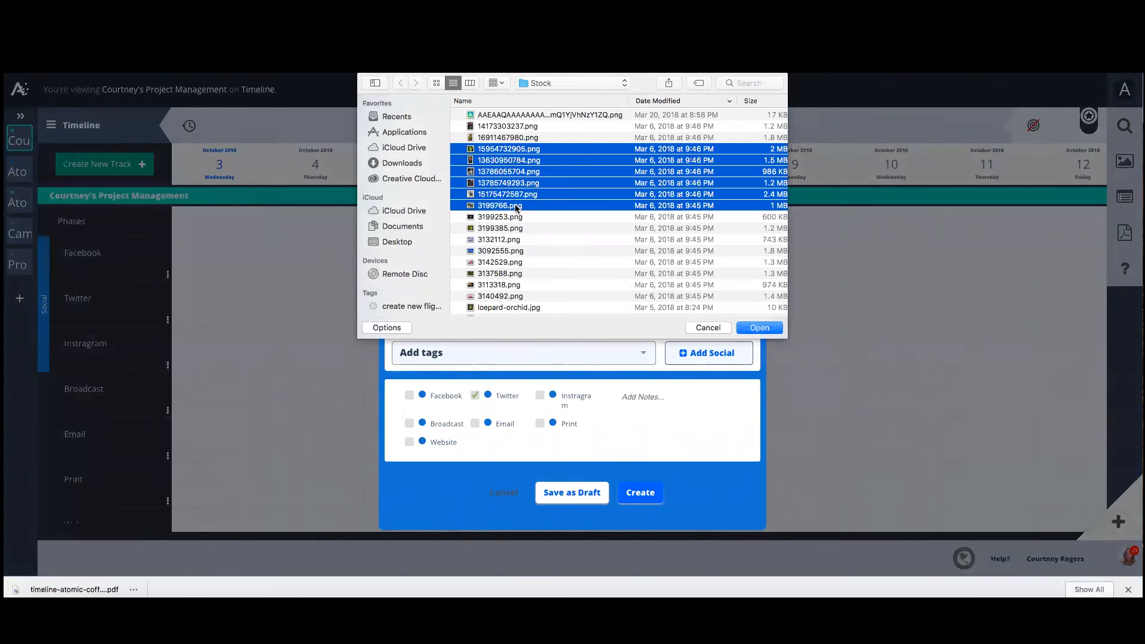
click(757, 330)
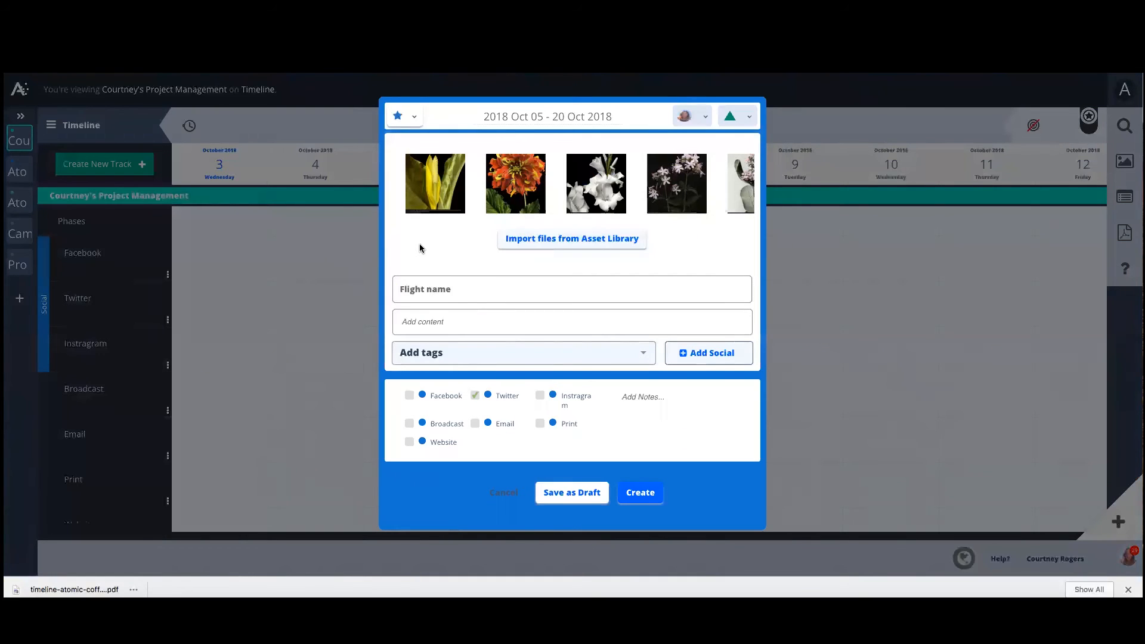
Name the flight Courtney's Floral Flight and add the content text Content goes here.
text(Courtney's Floral Flight)
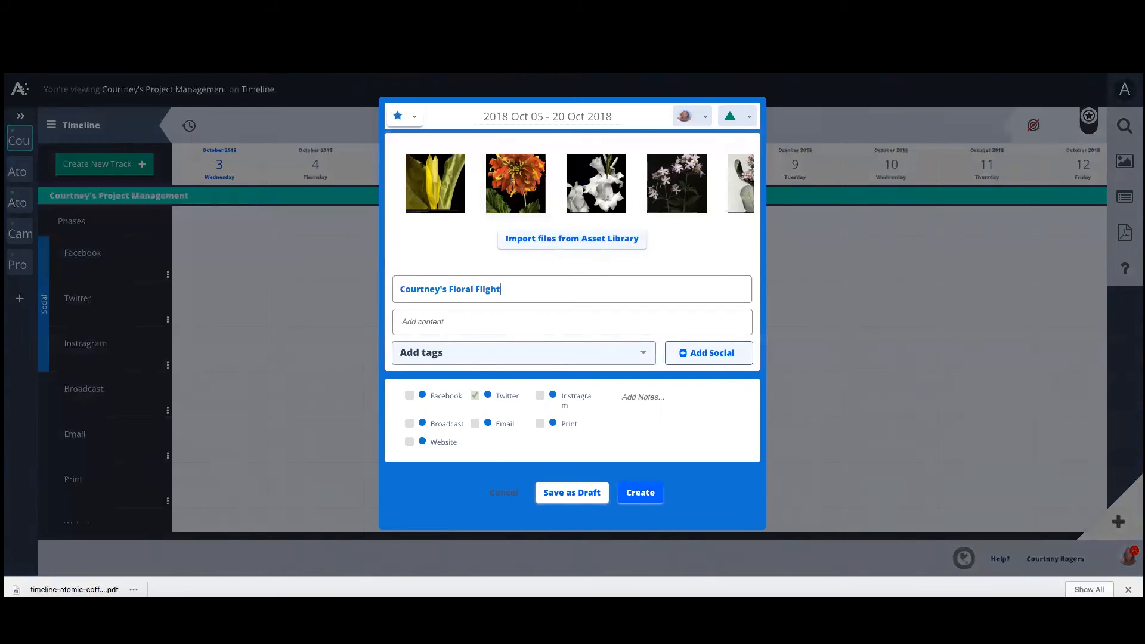
key(Tab)
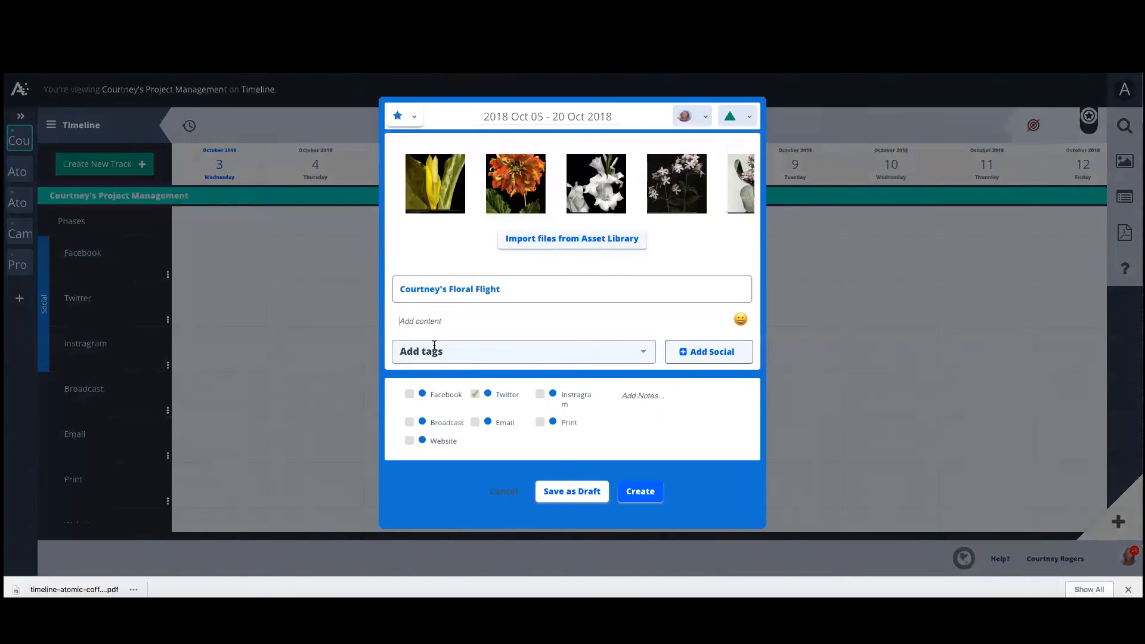
text(Content goes here)
Also place the flight on the Facebook, Broadcast and Website tracks, and create it.
click(410, 394)
click(409, 422)
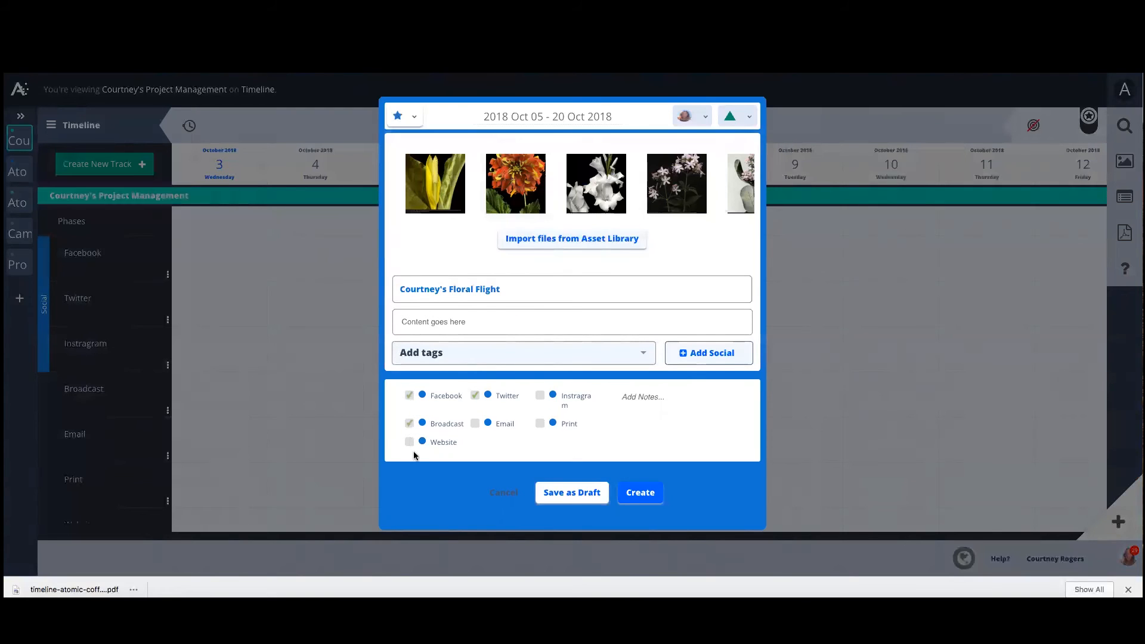
click(411, 443)
click(644, 497)
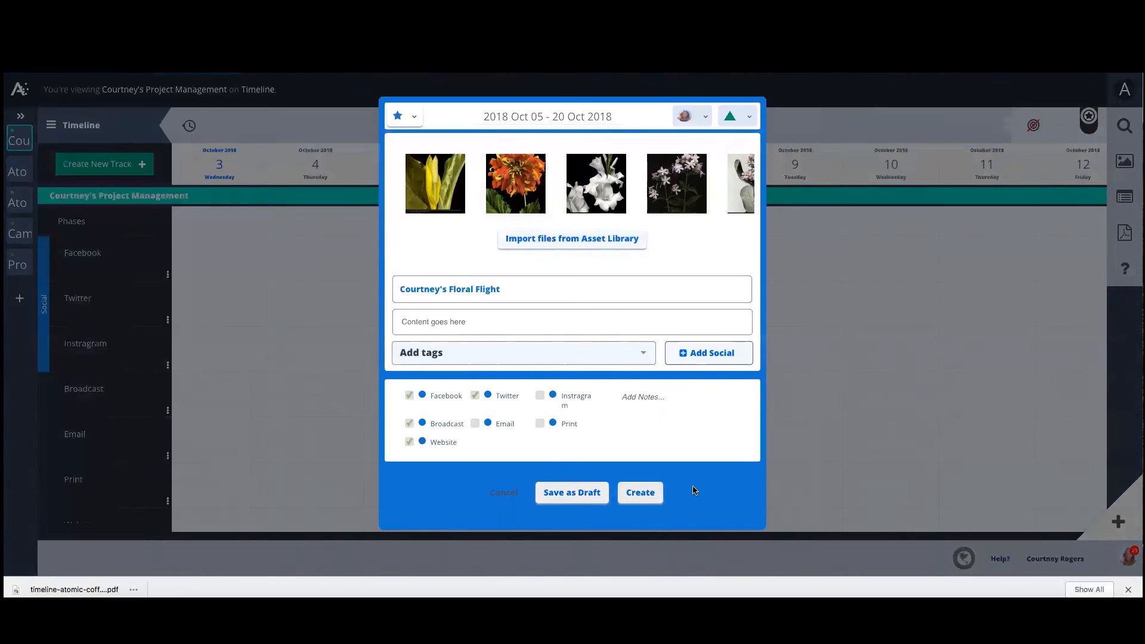
click(321, 79)
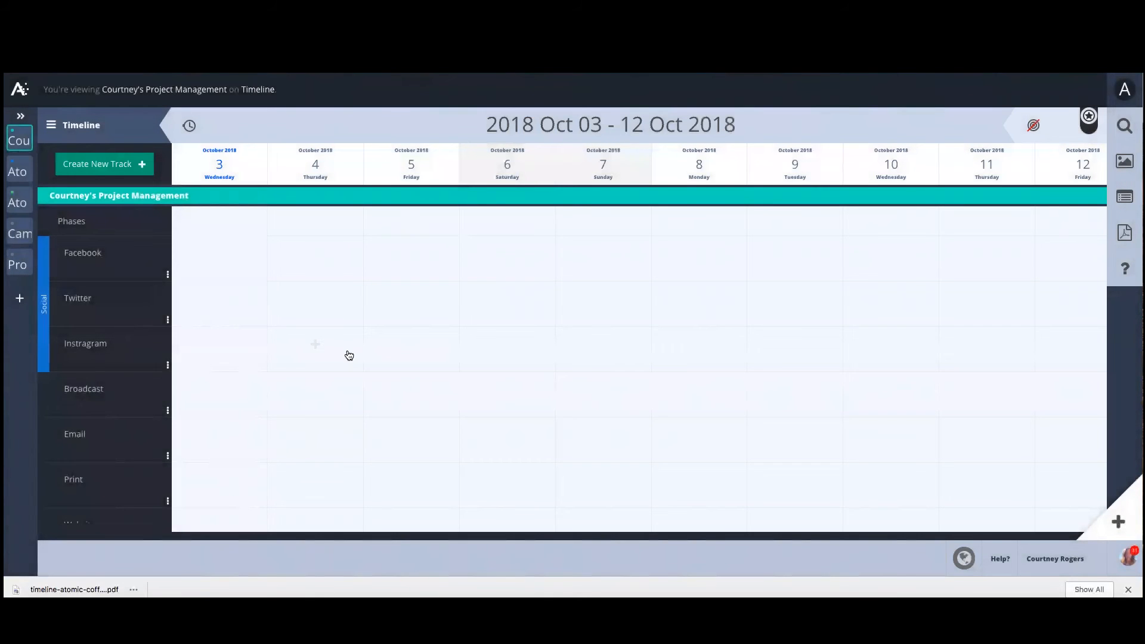
Invite a user to Courtney's Project Management campaign as a Collaborator, entering their e-mail address.
scroll(348, 355, down, 1)
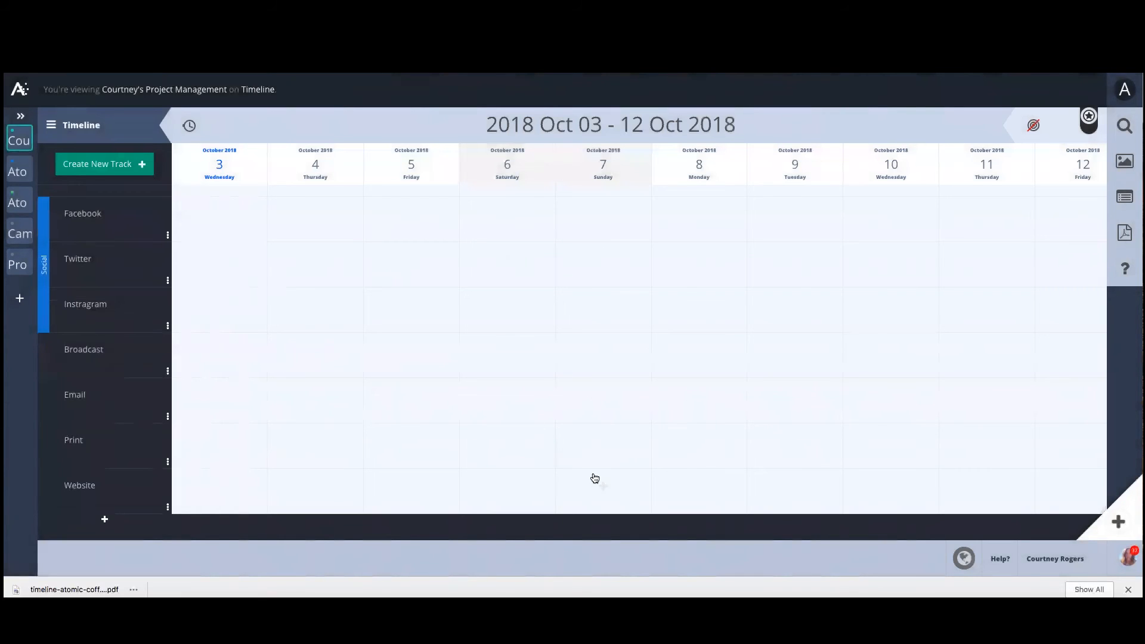
mouse_move(17, 131)
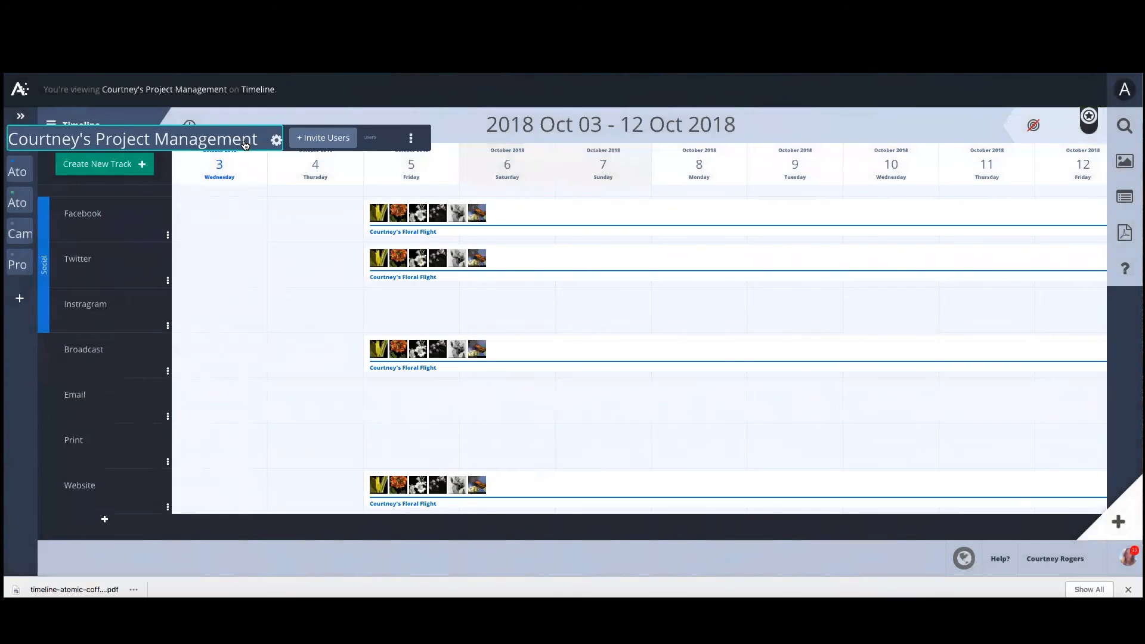
click(300, 140)
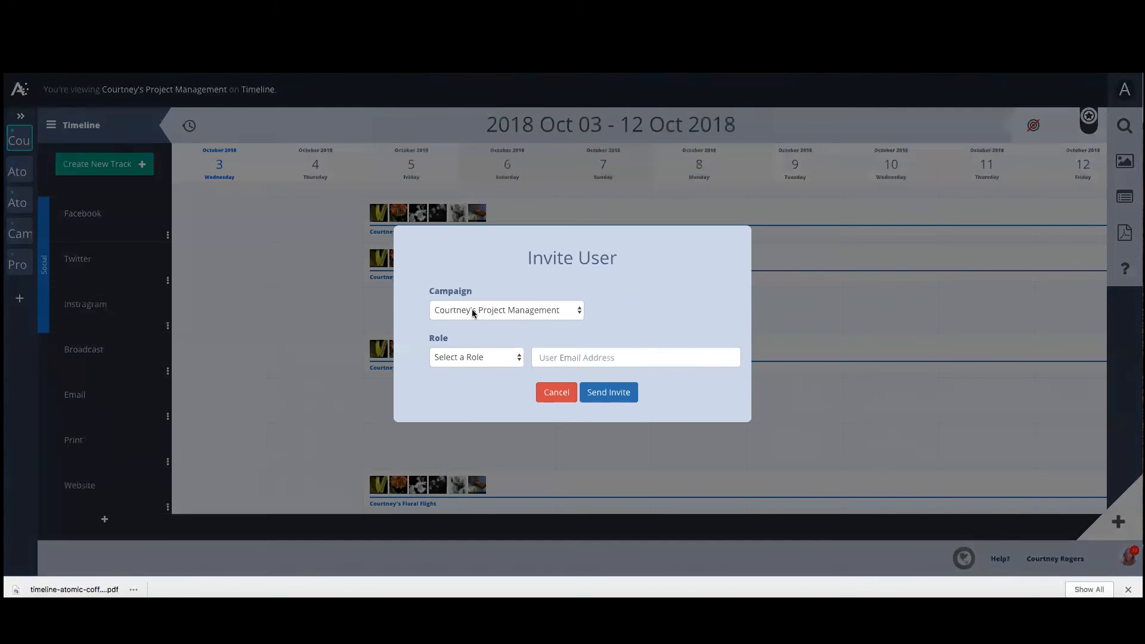
click(473, 357)
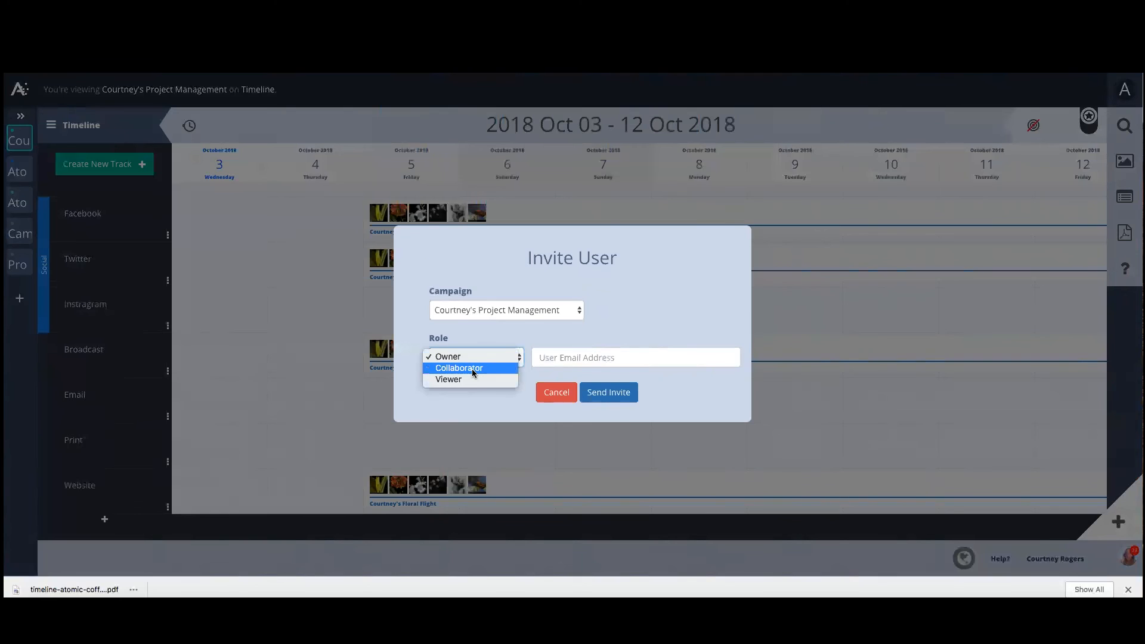
click(471, 369)
click(571, 357)
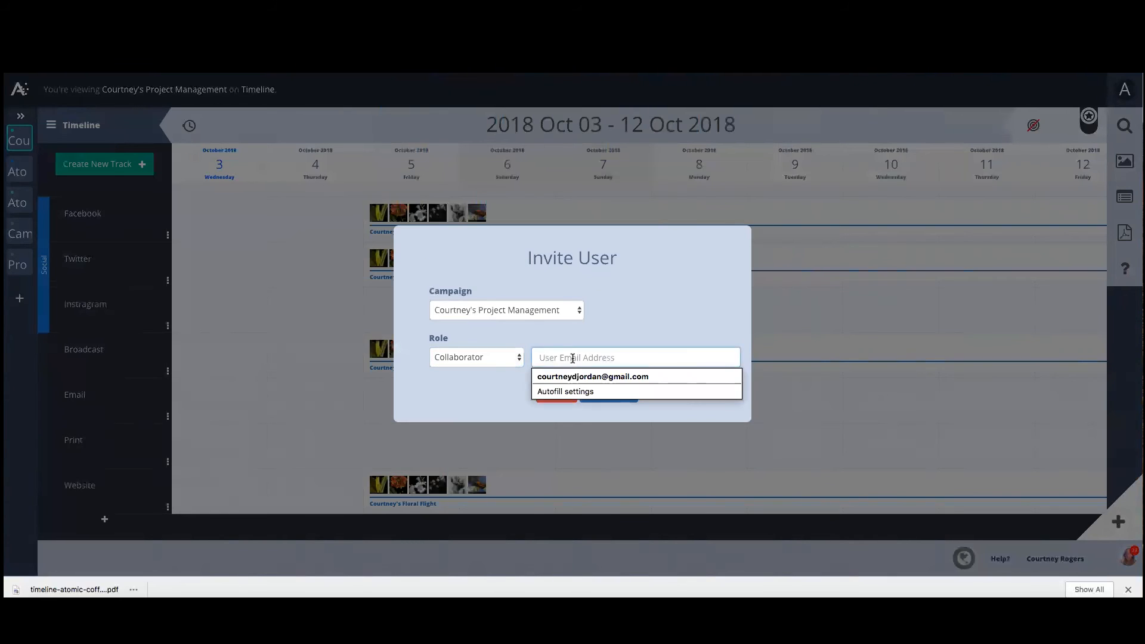
click(575, 376)
click(604, 393)
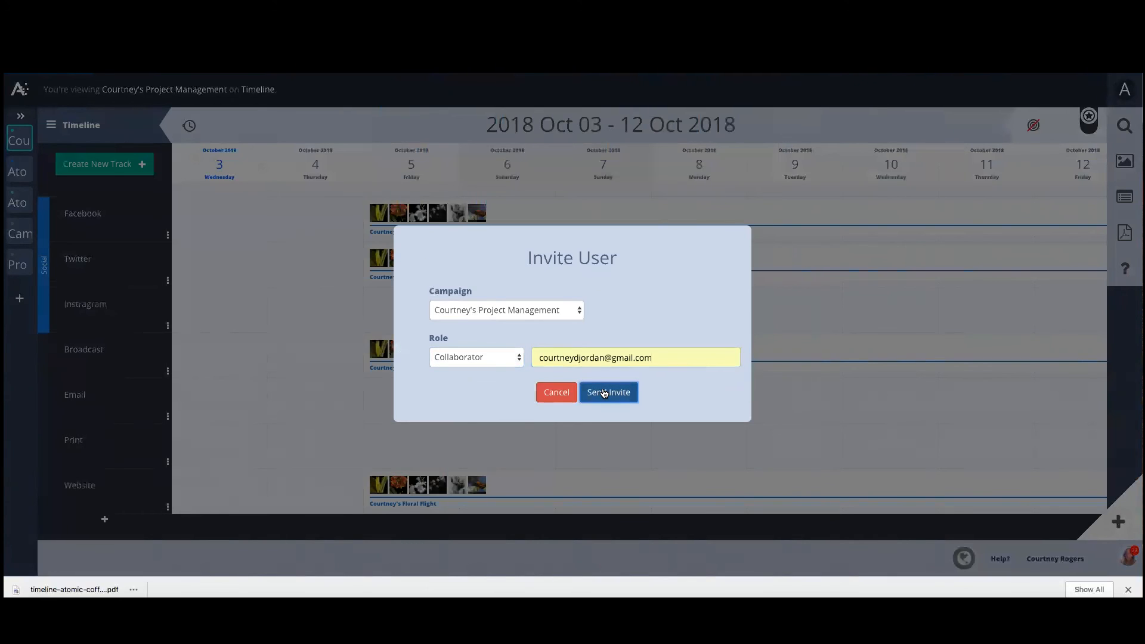
click(609, 392)
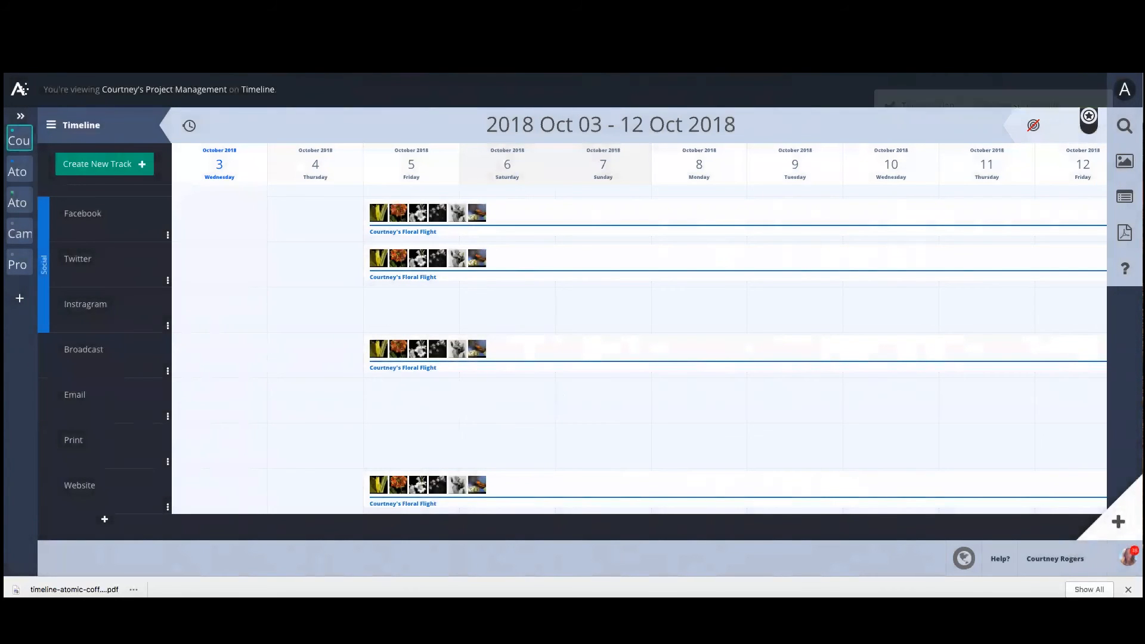
Open the Atomic Coffee campaign's settings from the campaigns overview and review its user access and invites.
click(18, 88)
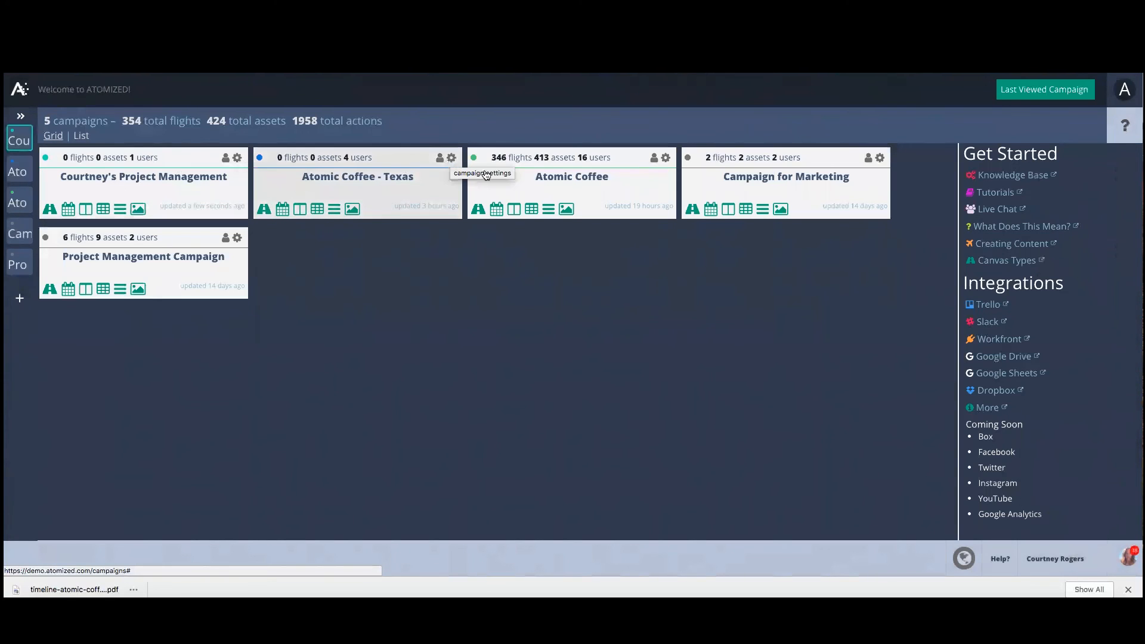
click(666, 160)
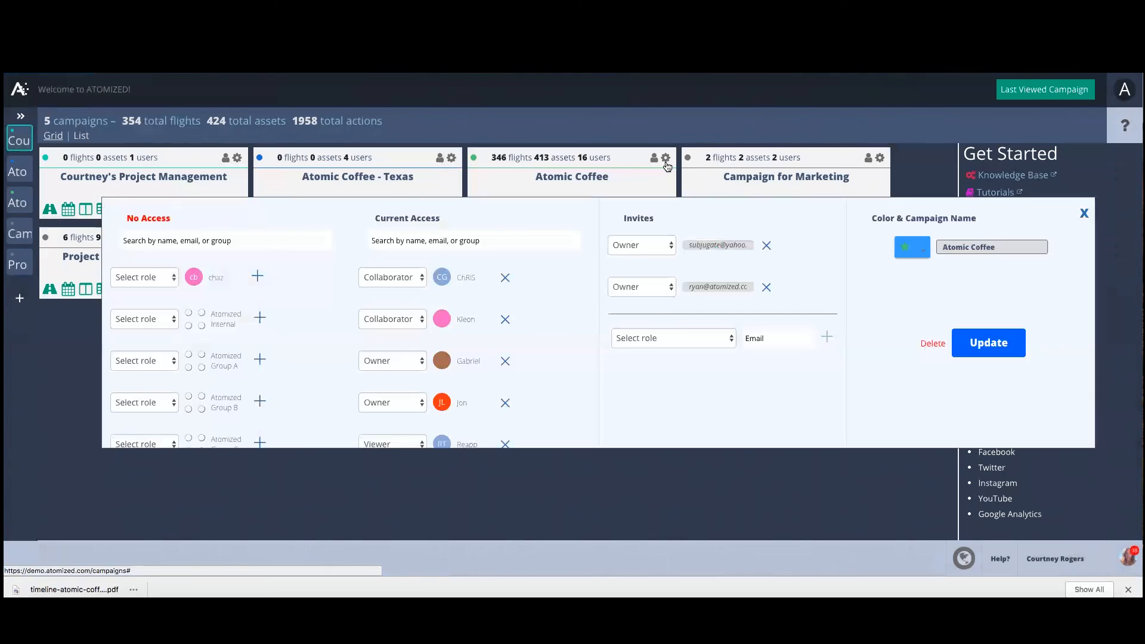
scroll(174, 387, down, 1)
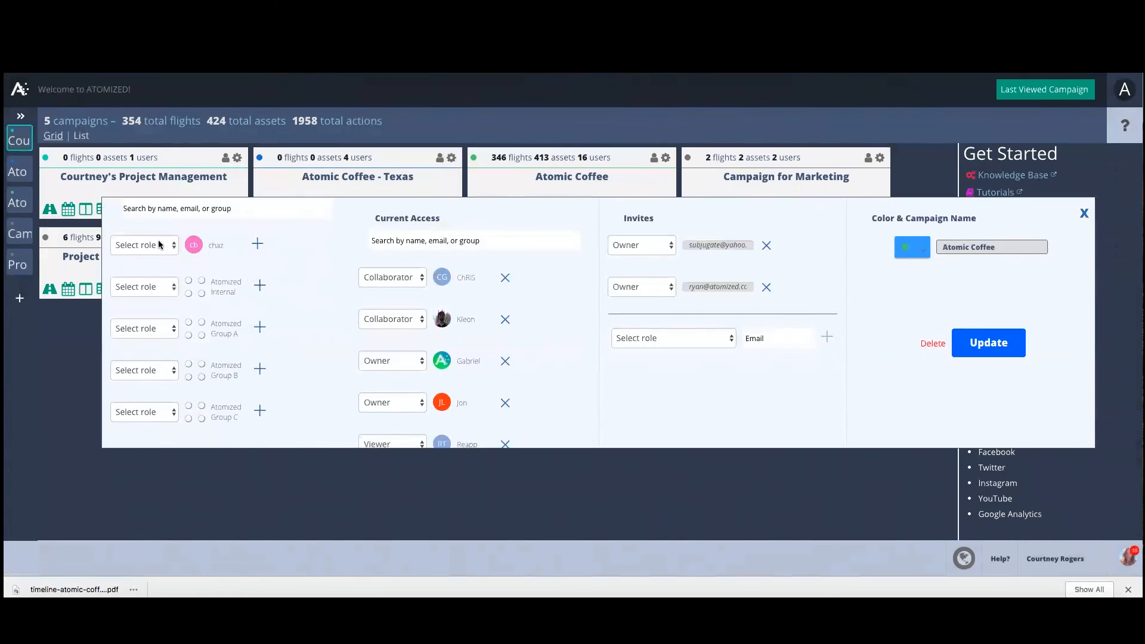
scroll(189, 265, up, 1)
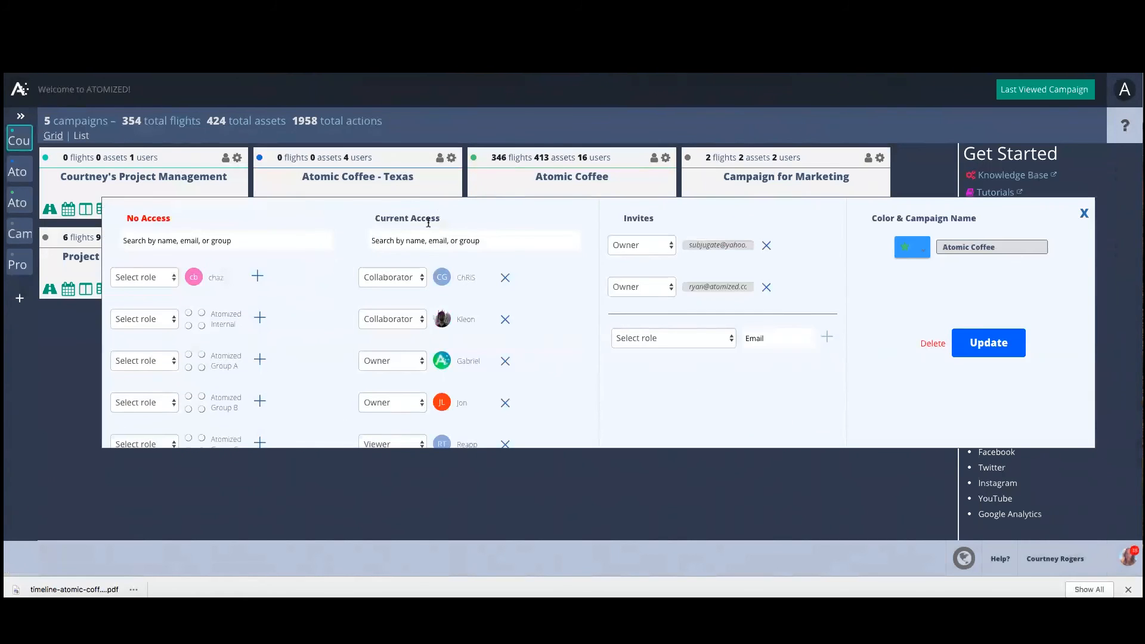
scroll(453, 417, down, 2)
scroll(454, 420, down, 10)
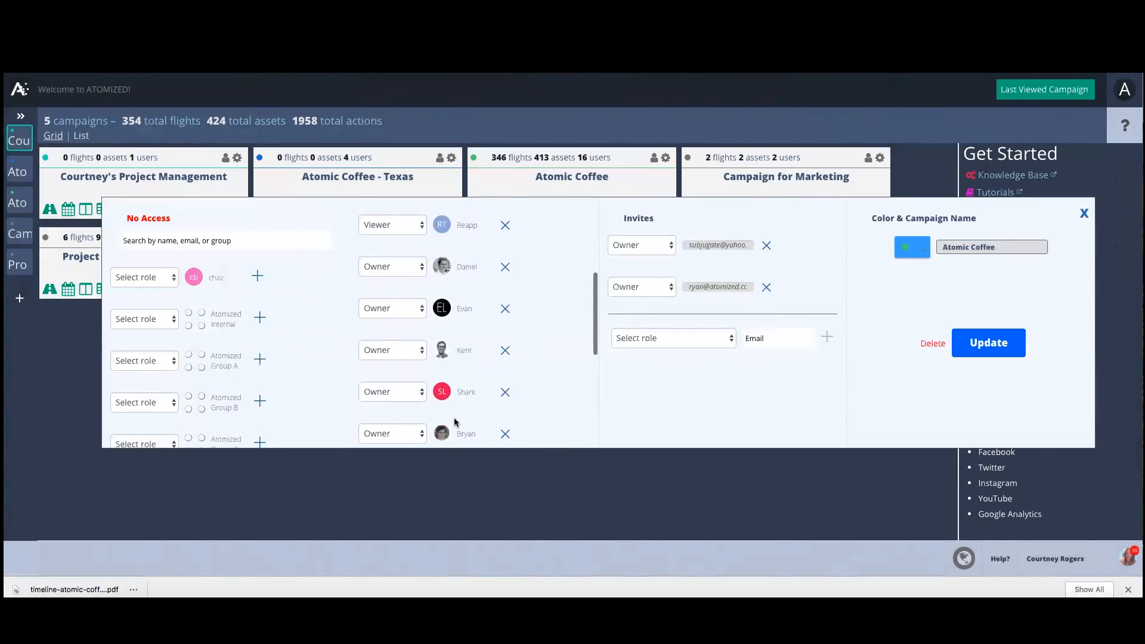
scroll(453, 417, up, 10)
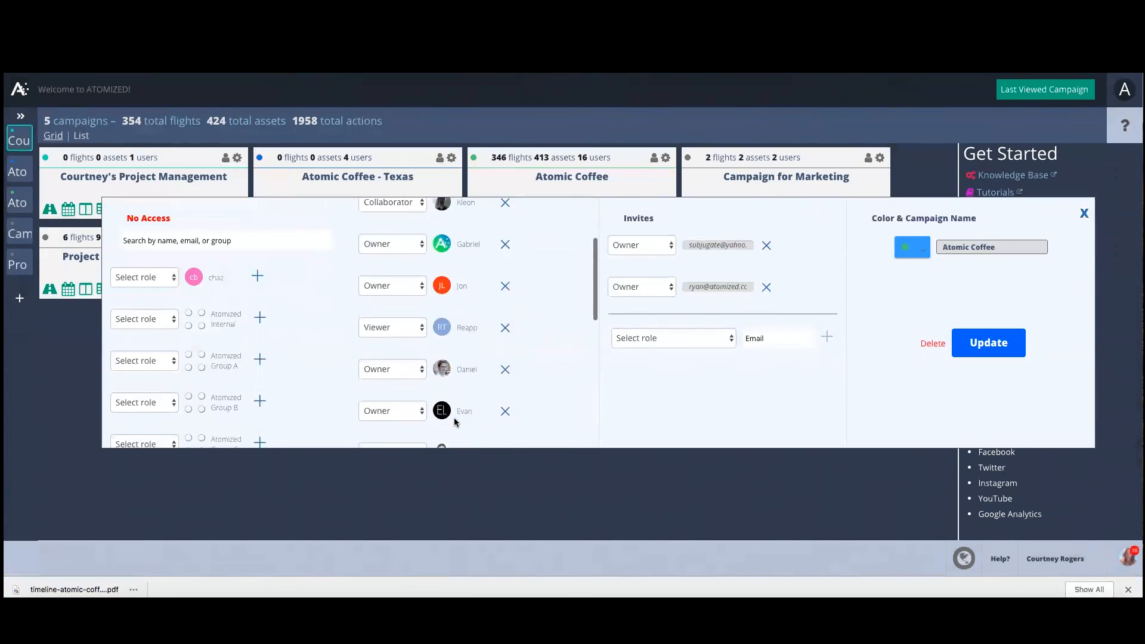
click(1083, 213)
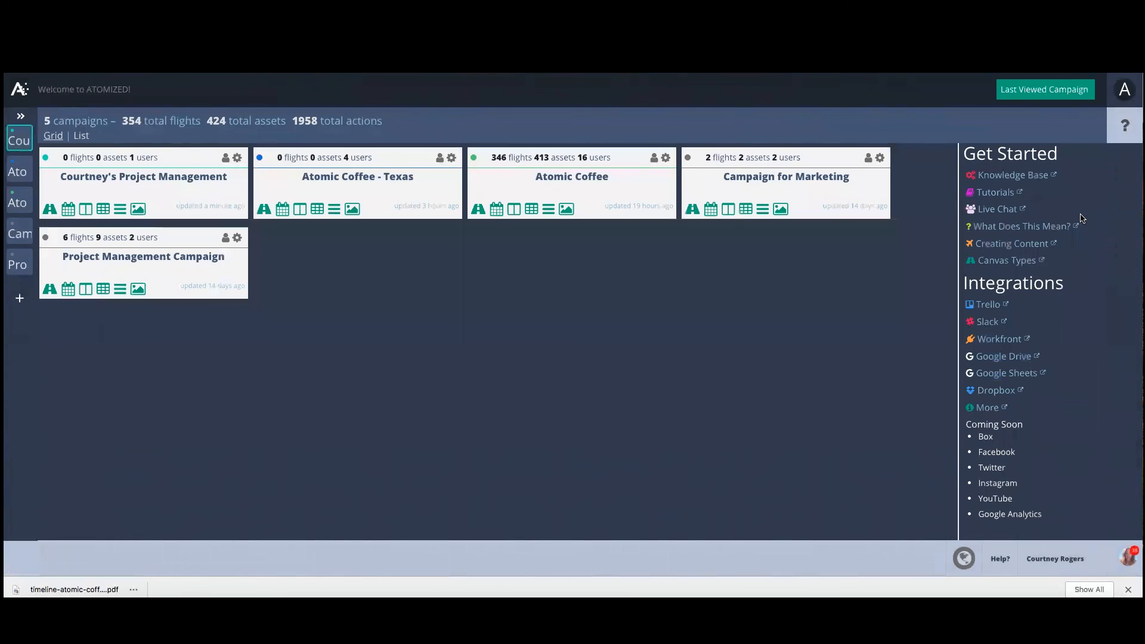
Open the account settings page from the account menu.
click(1124, 90)
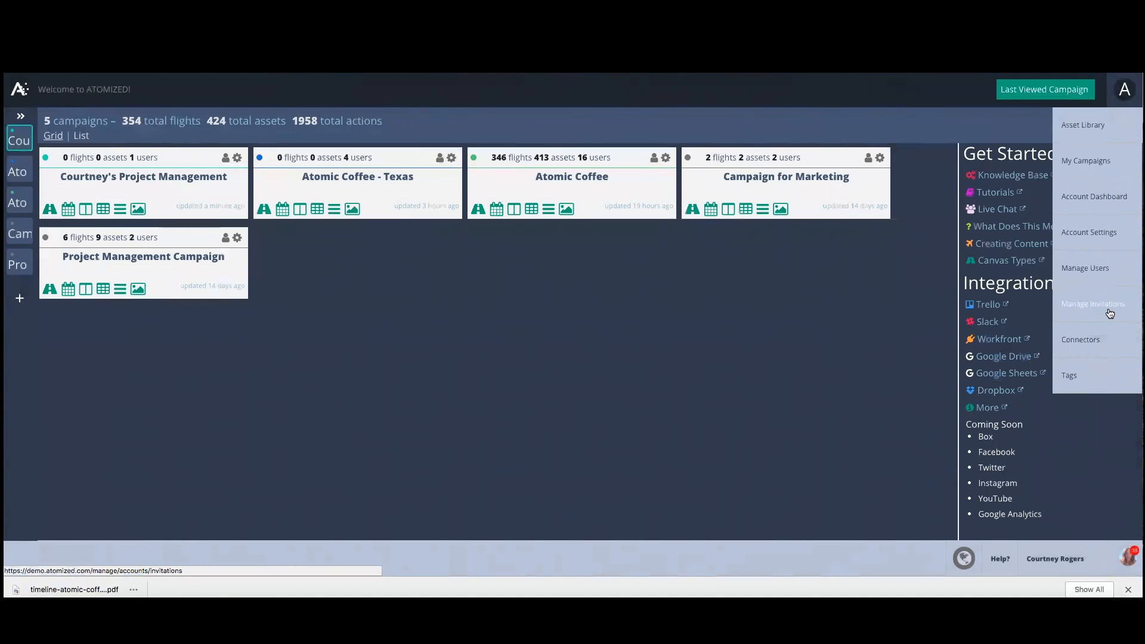
click(426, 341)
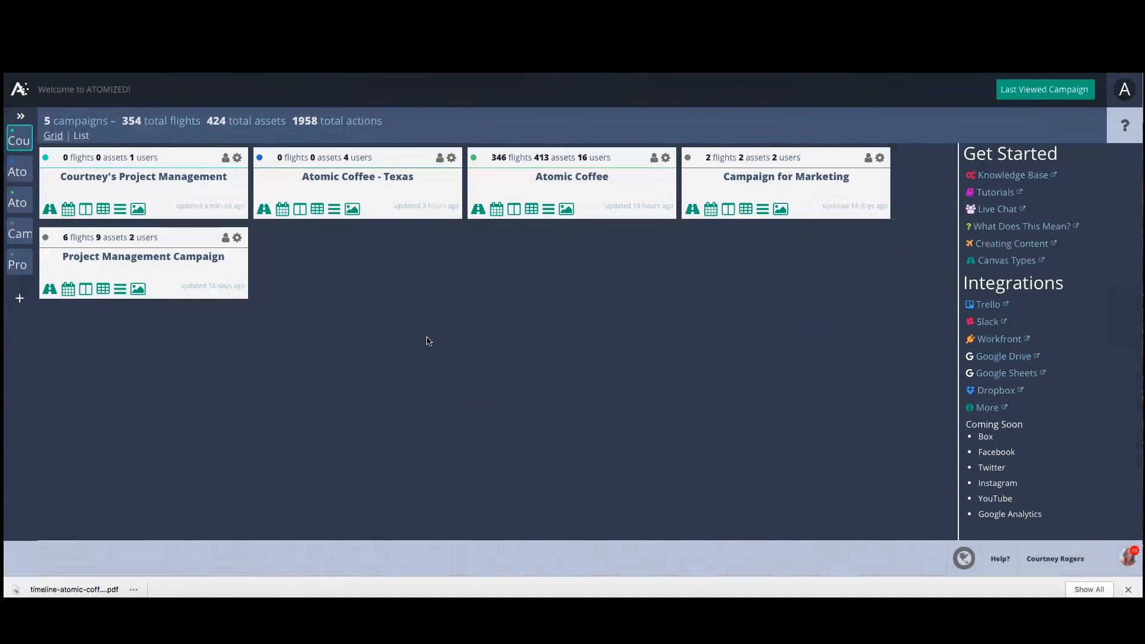
click(1124, 89)
click(1089, 232)
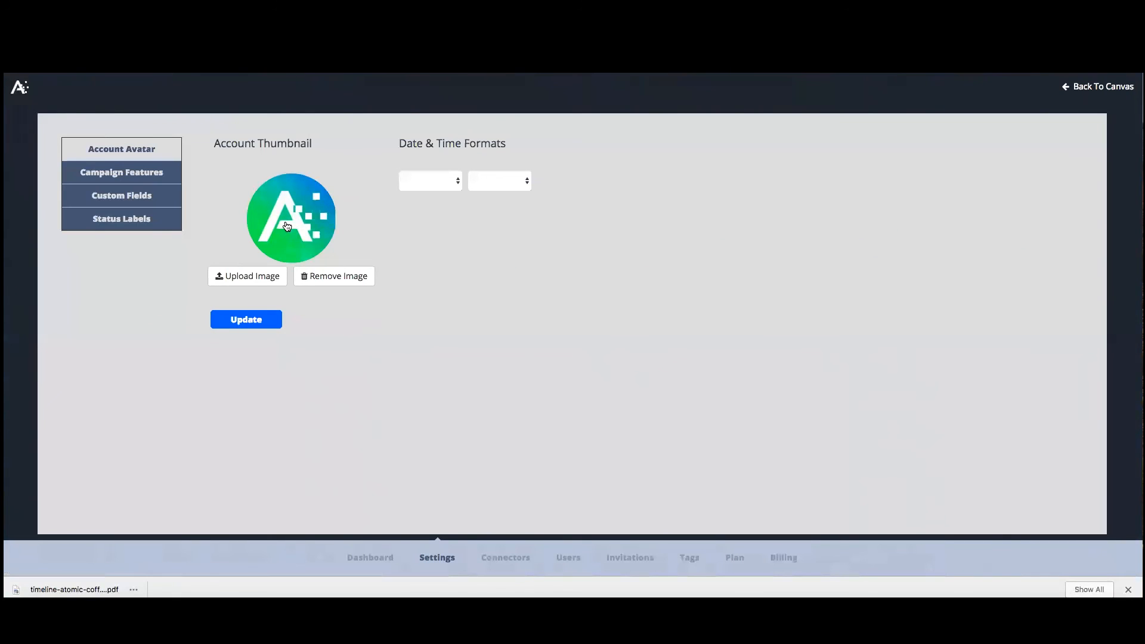
Browse the Campaign Features and Custom Fields settings and toggle the Required option on the Job Number and Product fields.
click(115, 178)
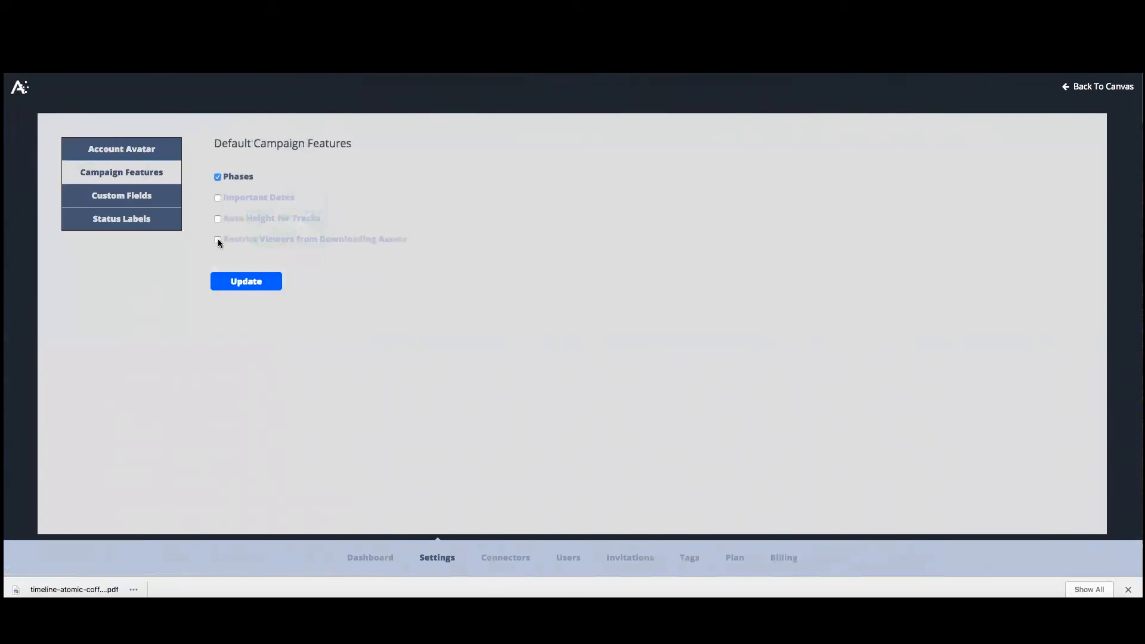
click(115, 196)
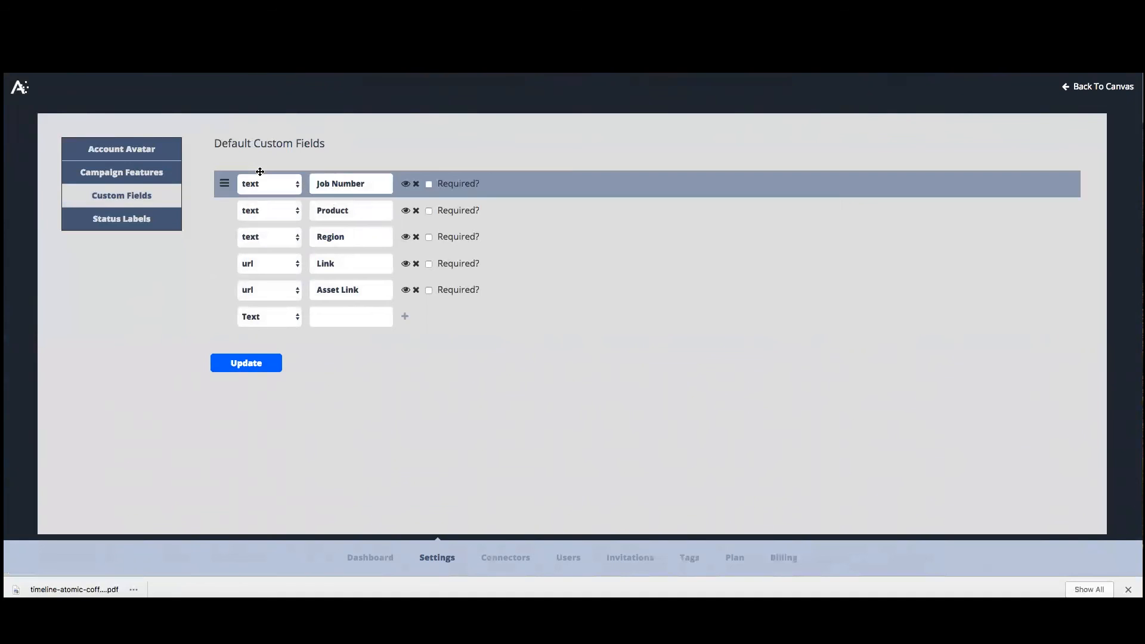
triple_click(328, 181)
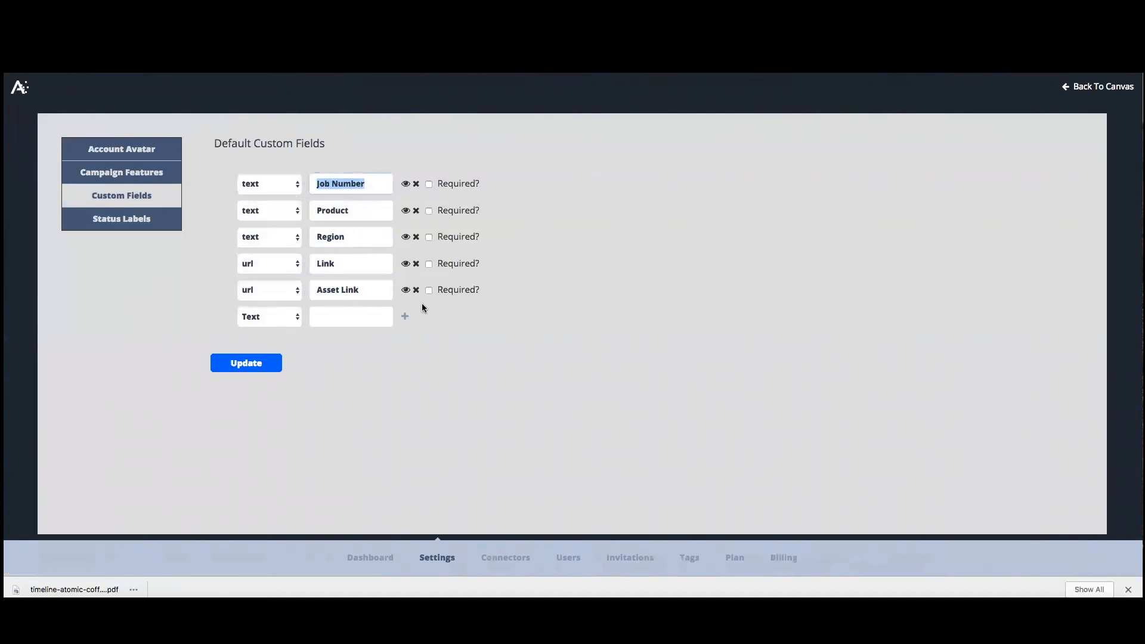
click(406, 314)
click(428, 185)
click(428, 184)
click(429, 211)
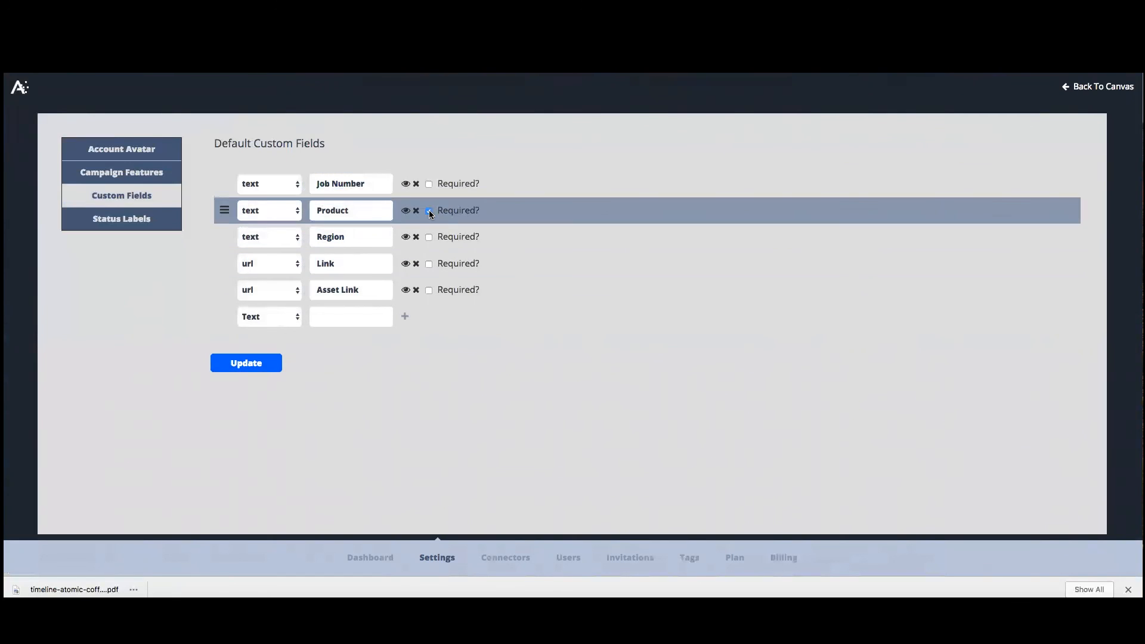
Open the Status Labels settings and select the Legal Needed status.
click(131, 218)
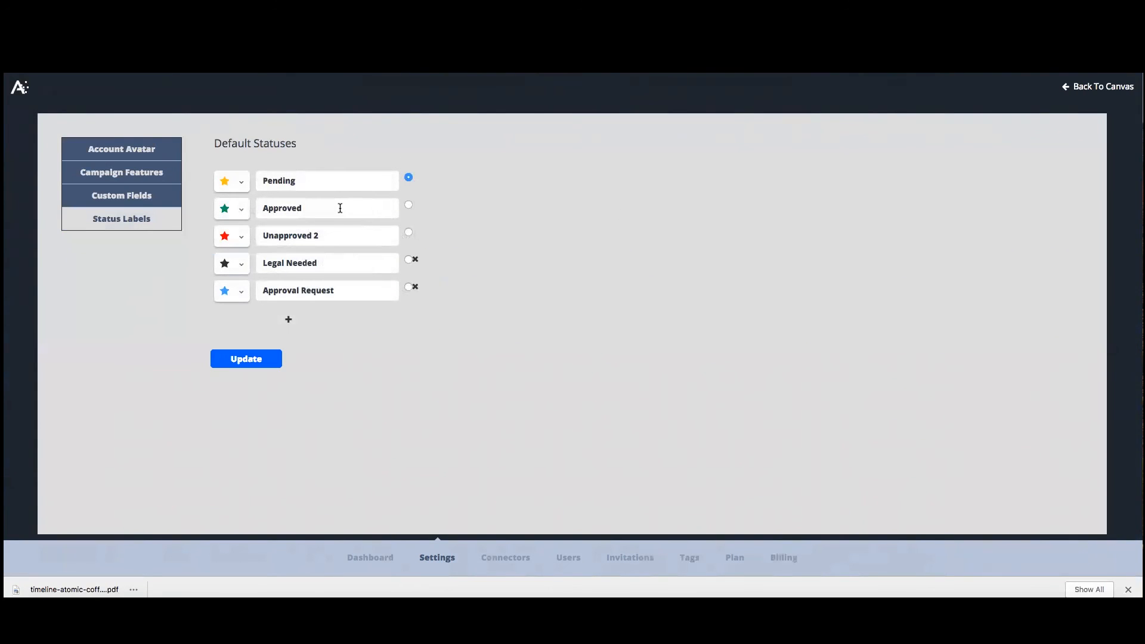
double_click(297, 264)
click(297, 265)
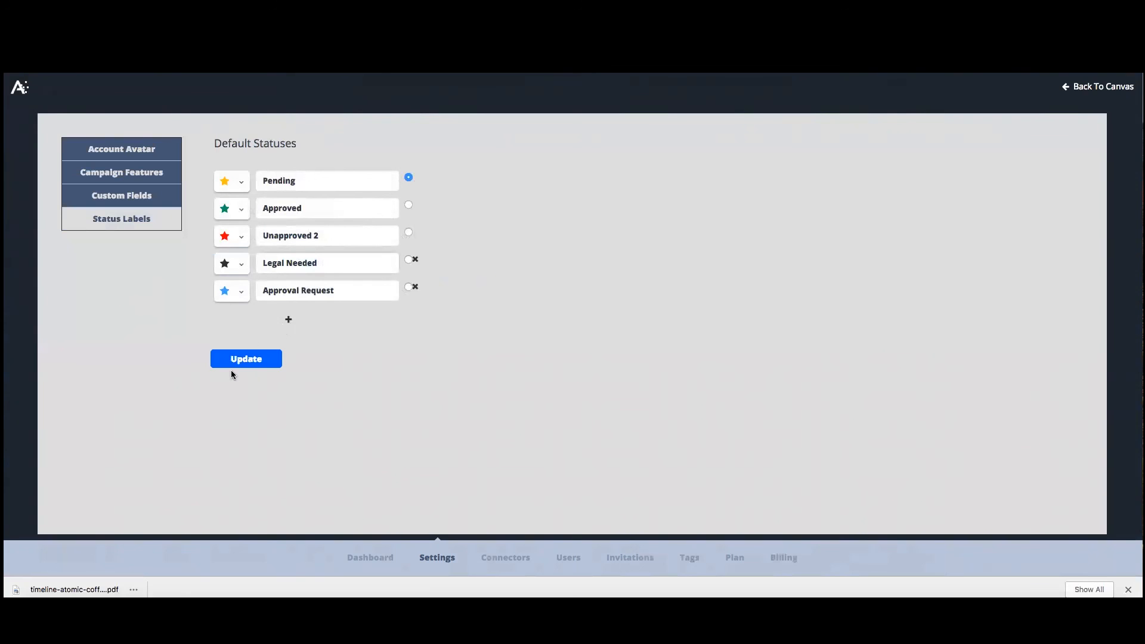